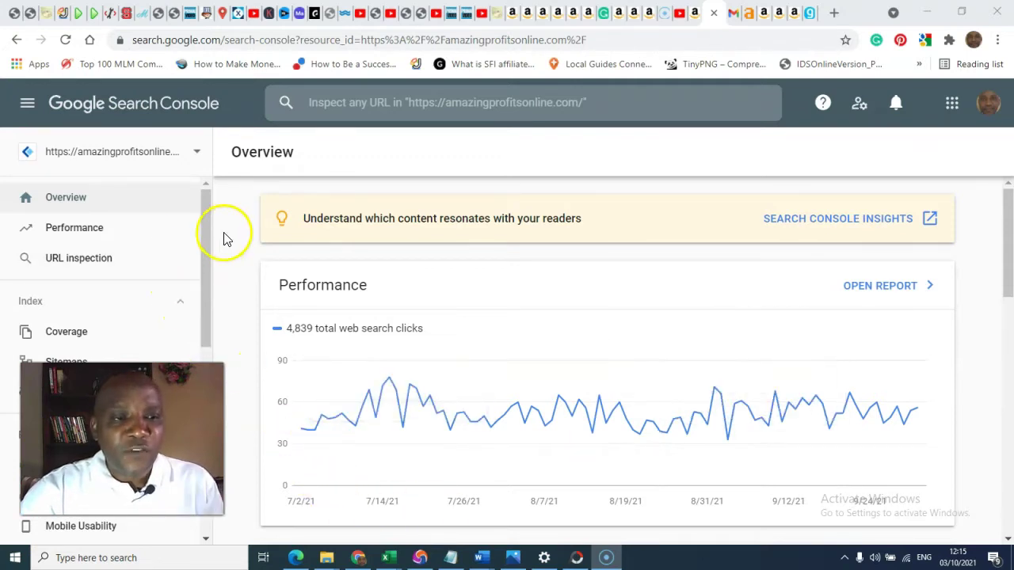
Step: Open the Search Console Performance report and break it down by country
click(94, 236)
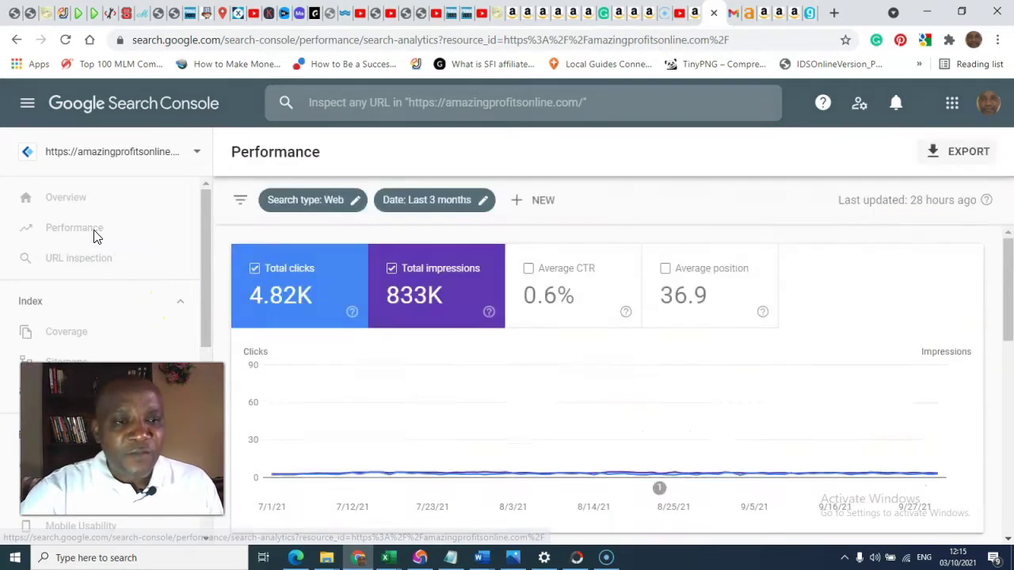
scroll(538, 322, down, 6)
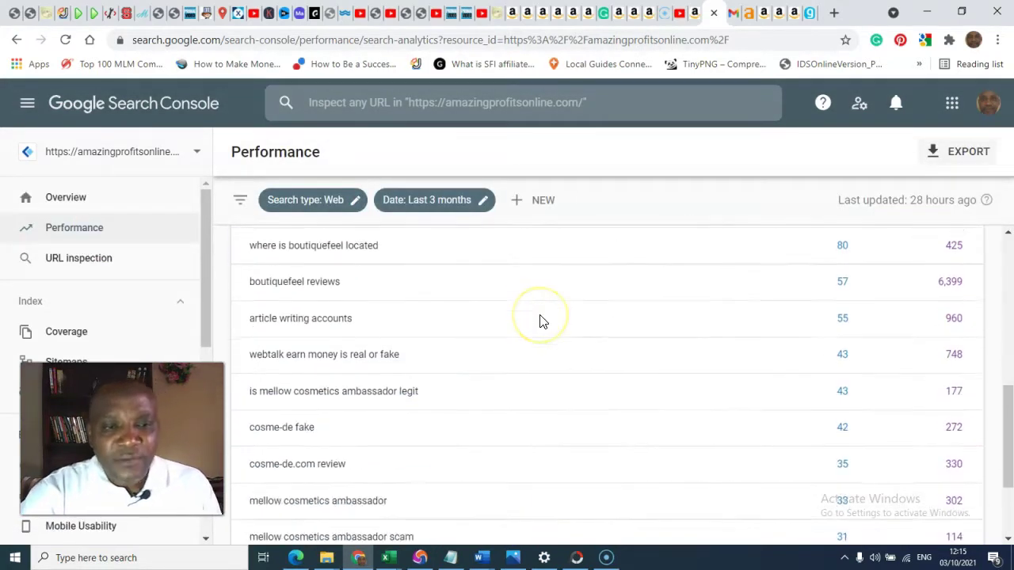
scroll(438, 348, up, 2)
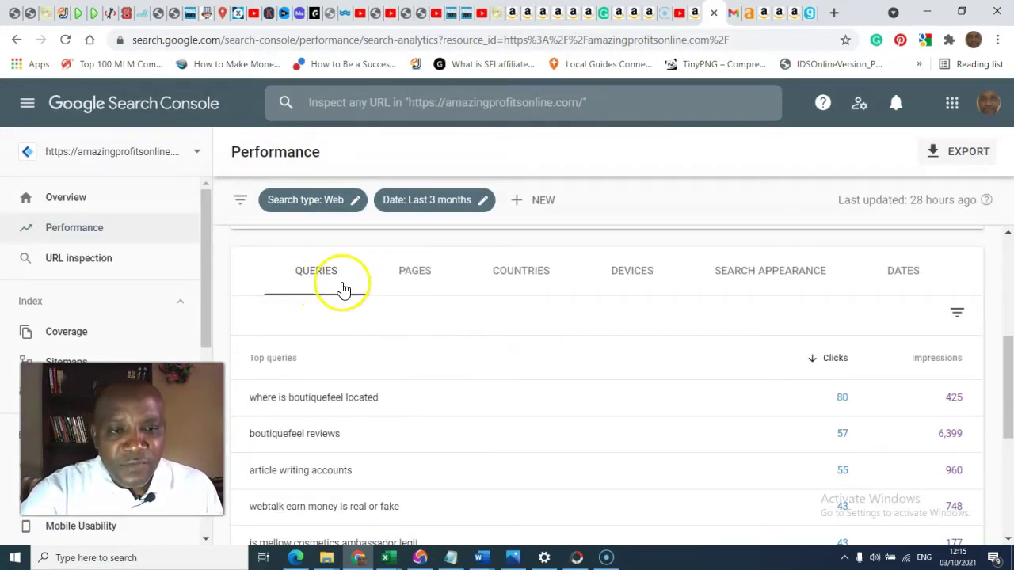
click(519, 284)
Step: Raise Rows per page so many more countries appear, then scroll through the list
scroll(630, 316, down, 2)
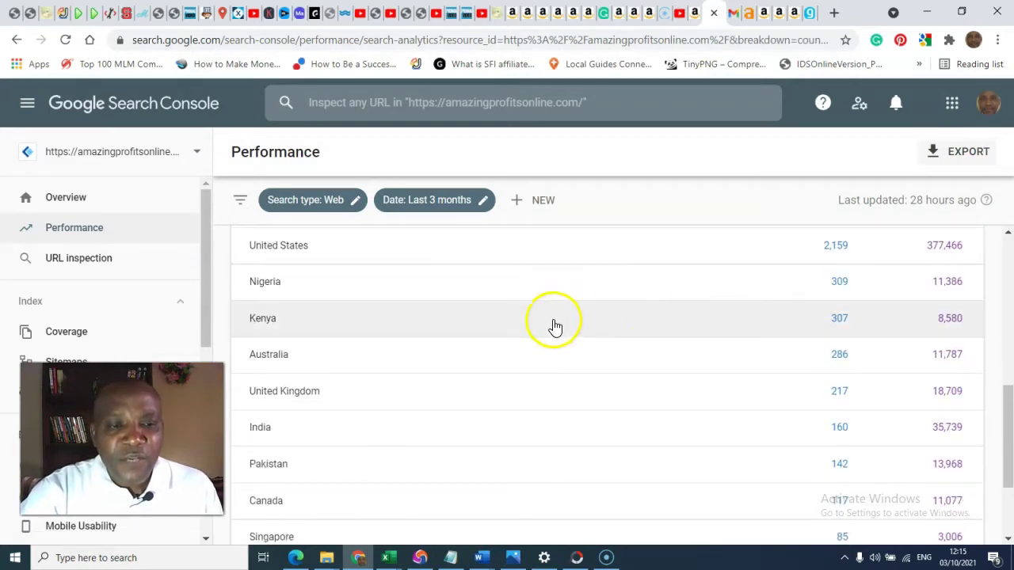
scroll(555, 324, down, 2)
click(805, 479)
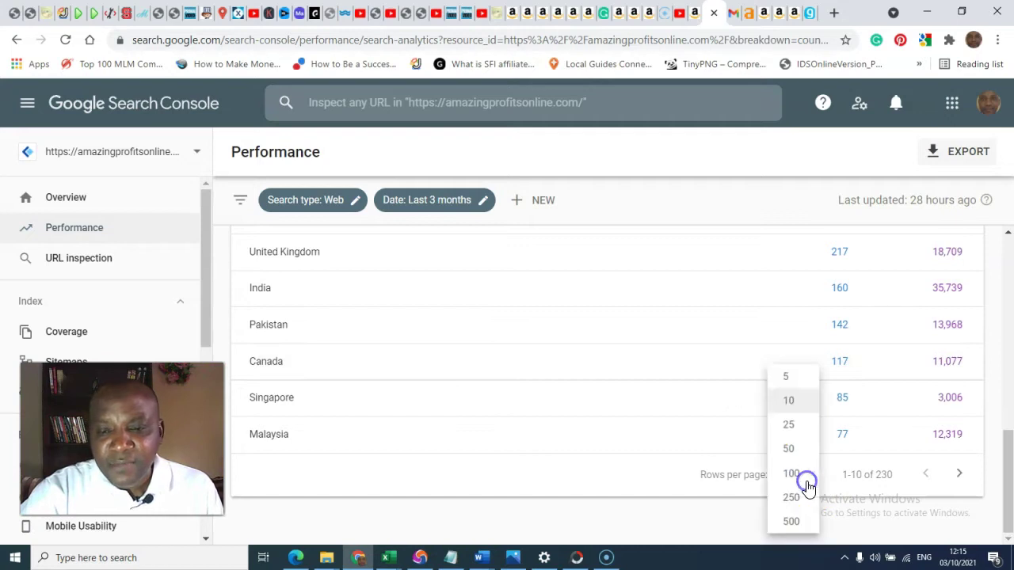
click(793, 522)
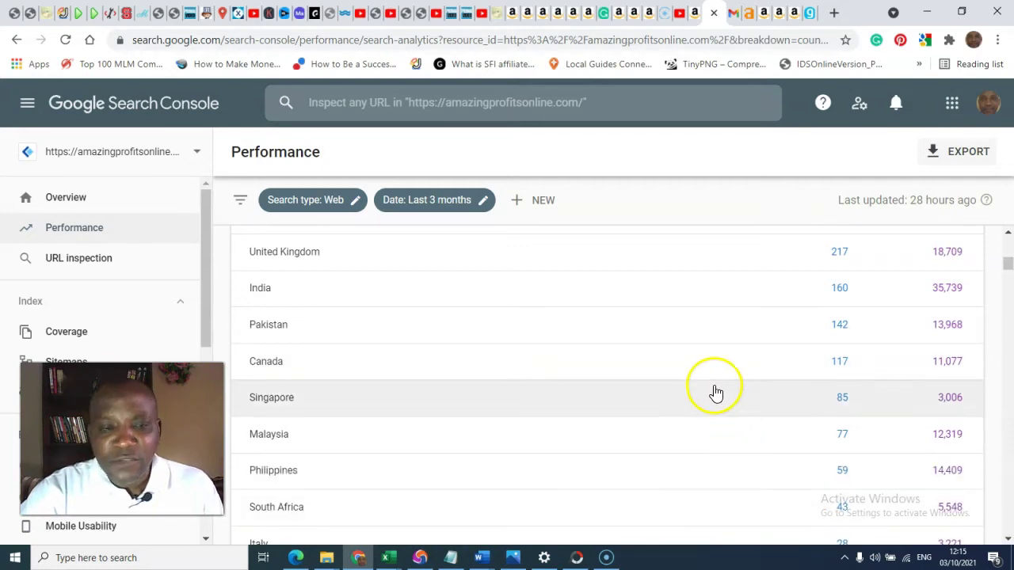
scroll(629, 363, down, 1)
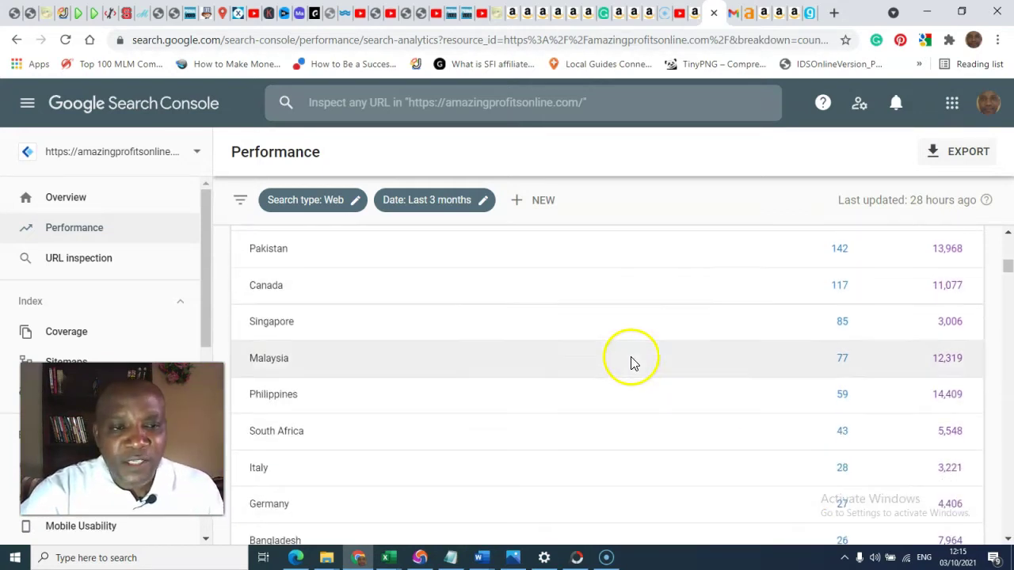
scroll(631, 362, up, 1)
scroll(632, 362, up, 5)
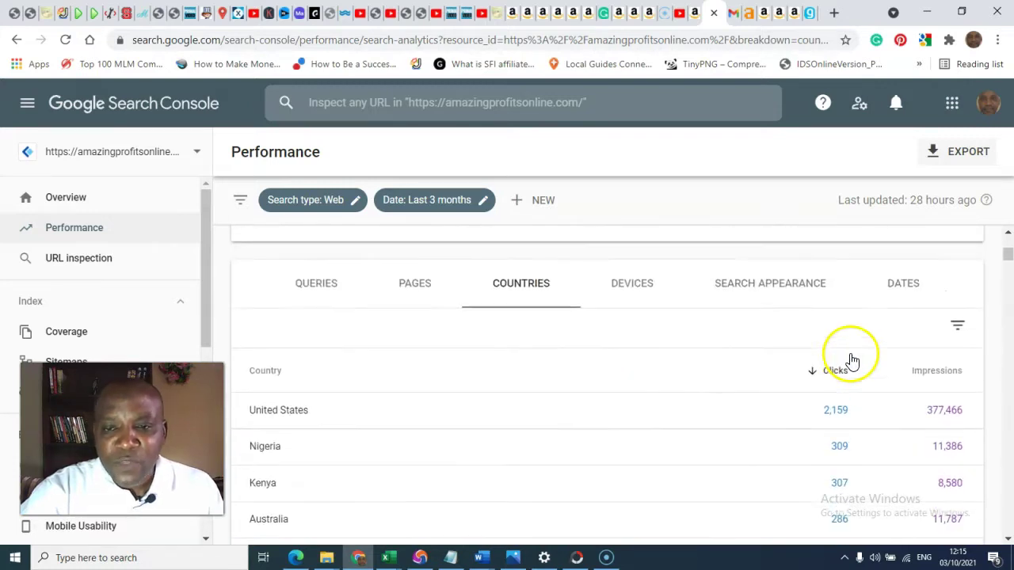
scroll(842, 373, down, 1)
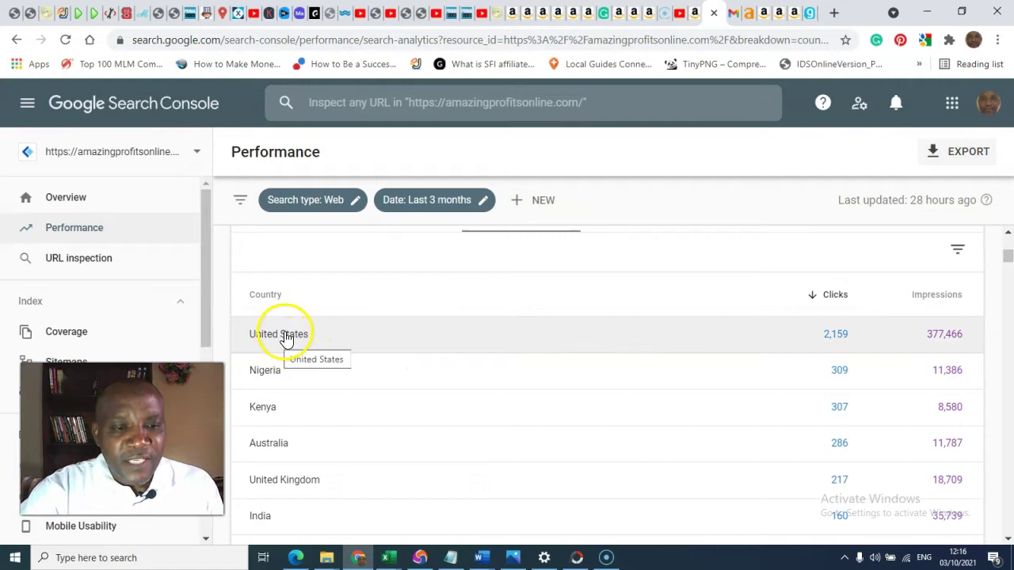
scroll(285, 340, down, 1)
scroll(285, 348, down, 9)
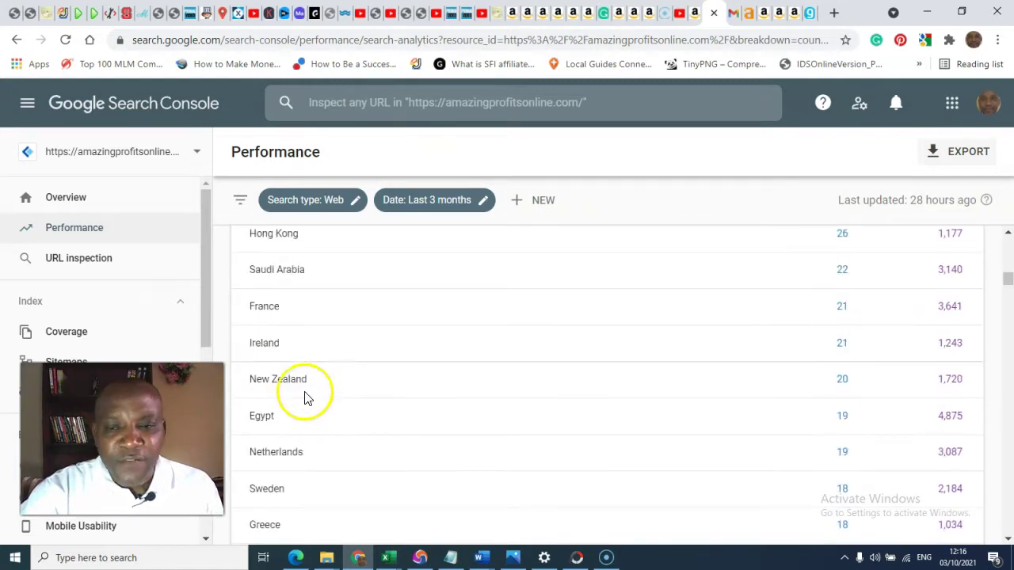
scroll(282, 408, up, 8)
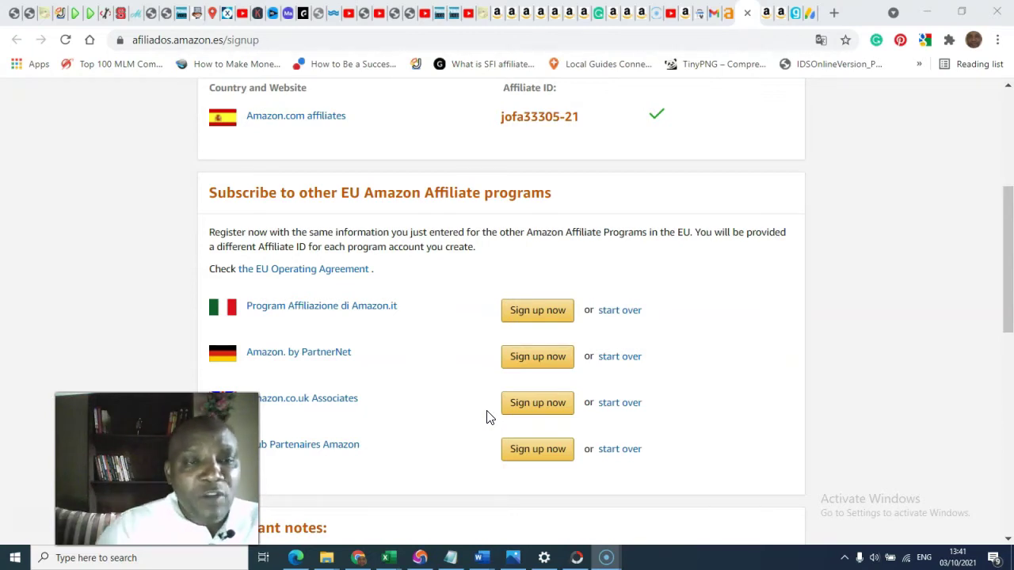
Step: Scroll through the Amazon.es signup confirmation and the list of other EU affiliate programs
scroll(397, 373, up, 2)
scroll(376, 365, down, 1)
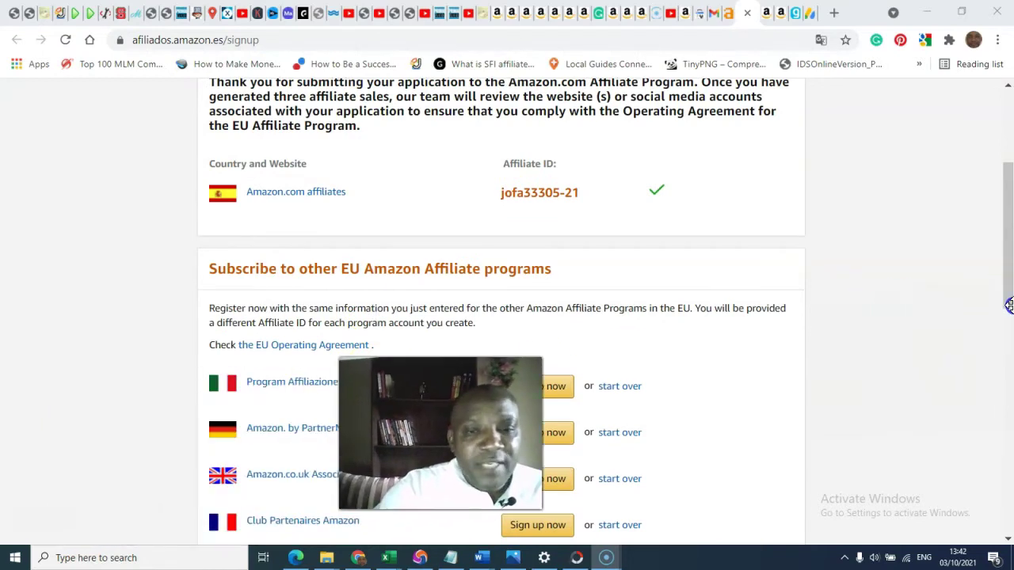
scroll(640, 256, up, 1)
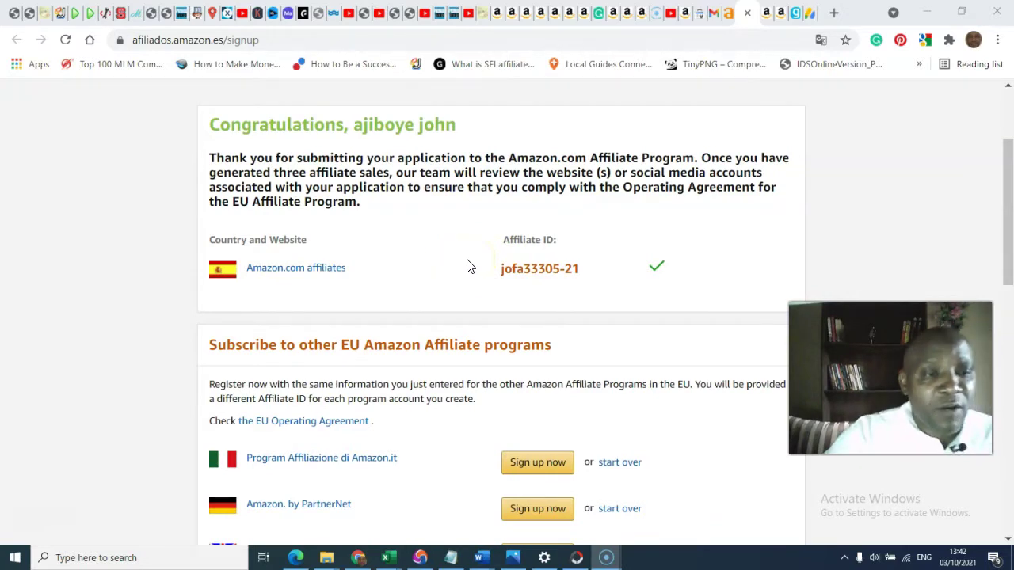
scroll(466, 266, down, 1)
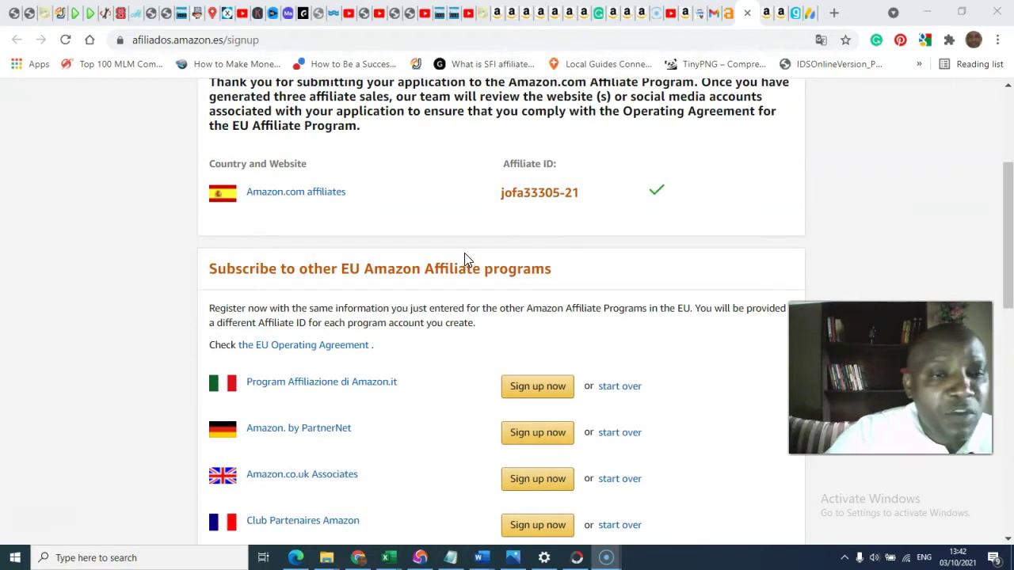
scroll(466, 260, down, 1)
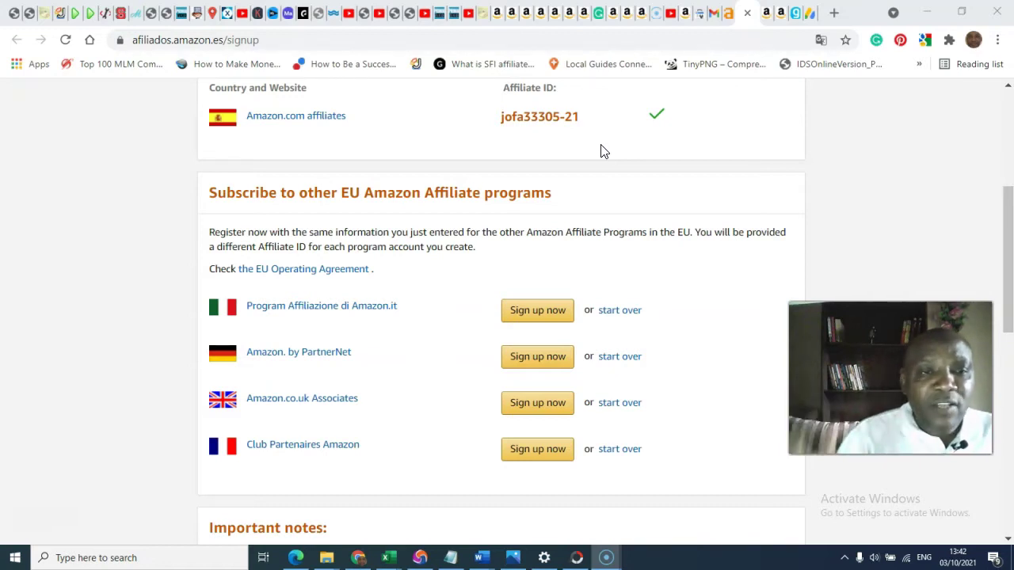
scroll(561, 192, up, 4)
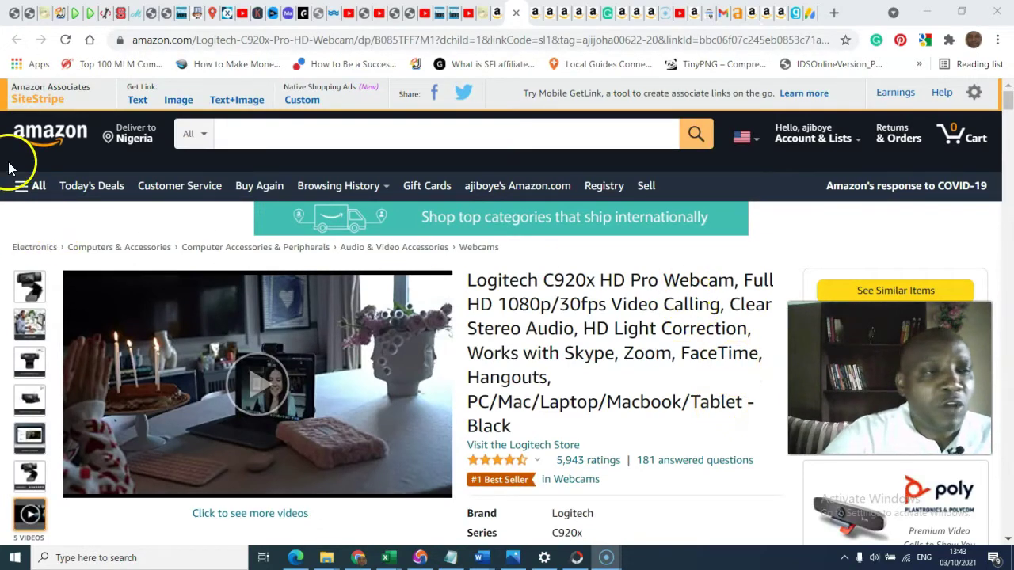
Step: Go from SiteStripe to Associates Central and open Tools > OneLink, scrolling to Getting started
click(46, 99)
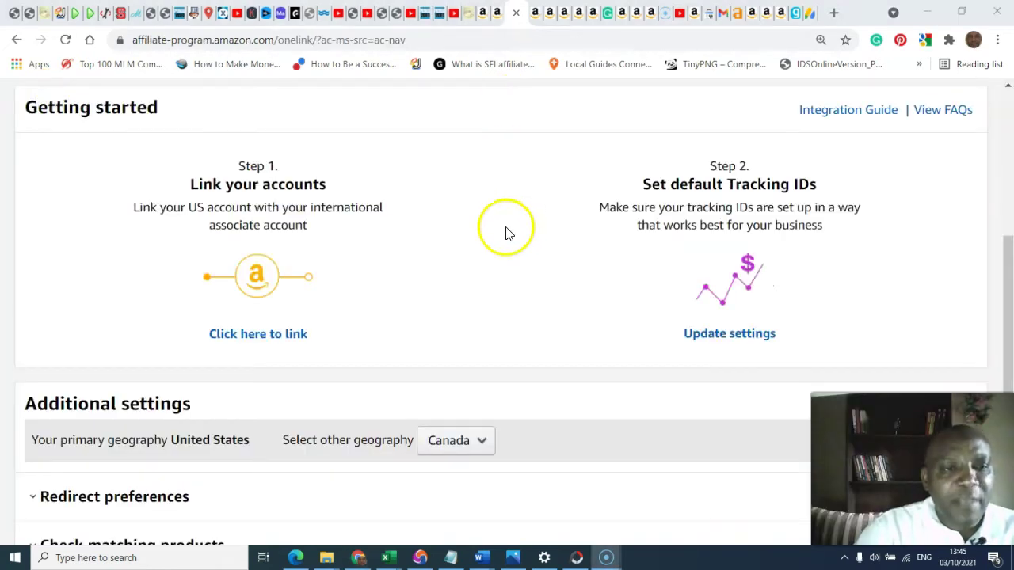
scroll(428, 210, up, 5)
scroll(407, 213, up, 1)
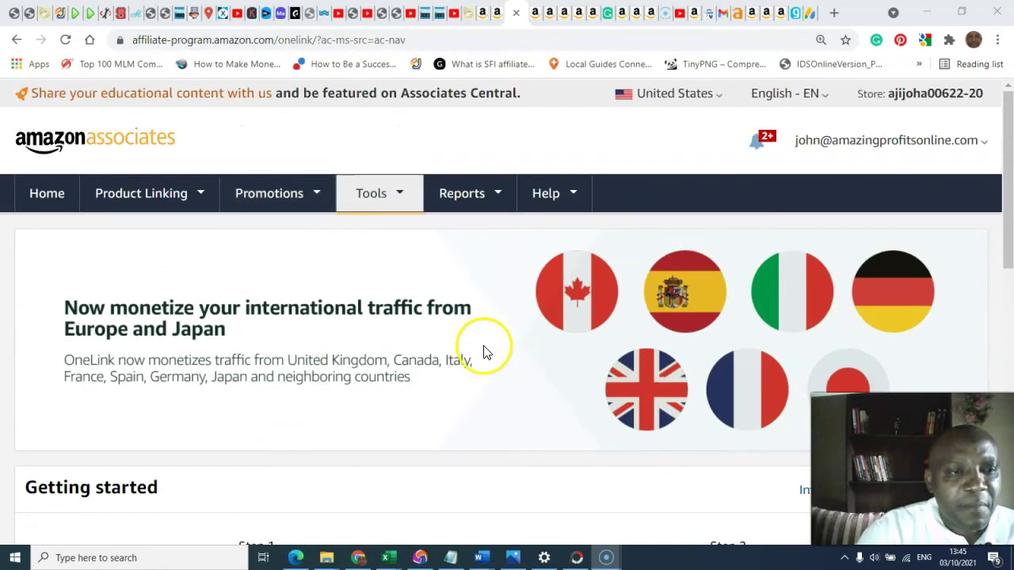
scroll(476, 333, down, 1)
mouse_move(400, 127)
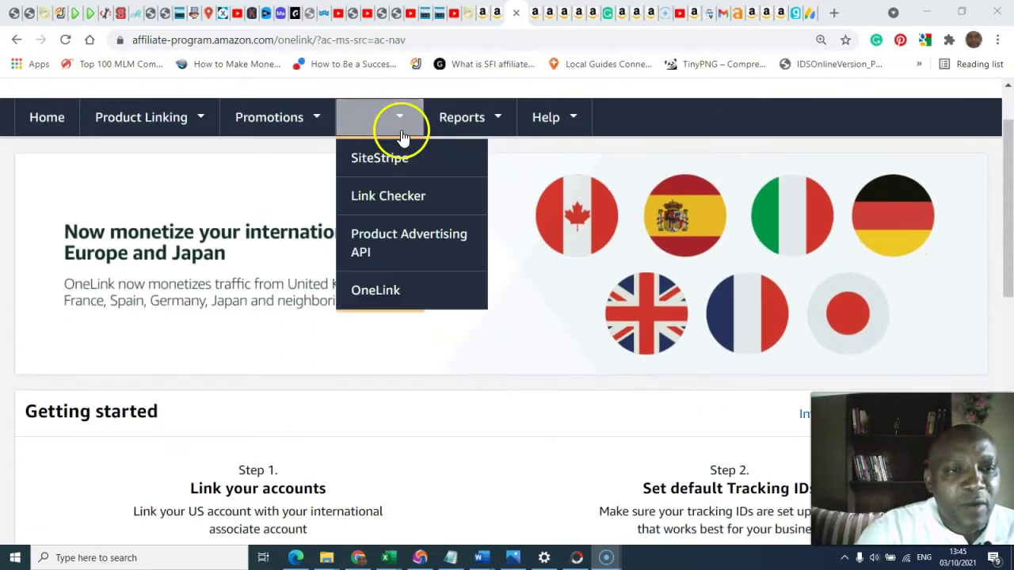
click(394, 293)
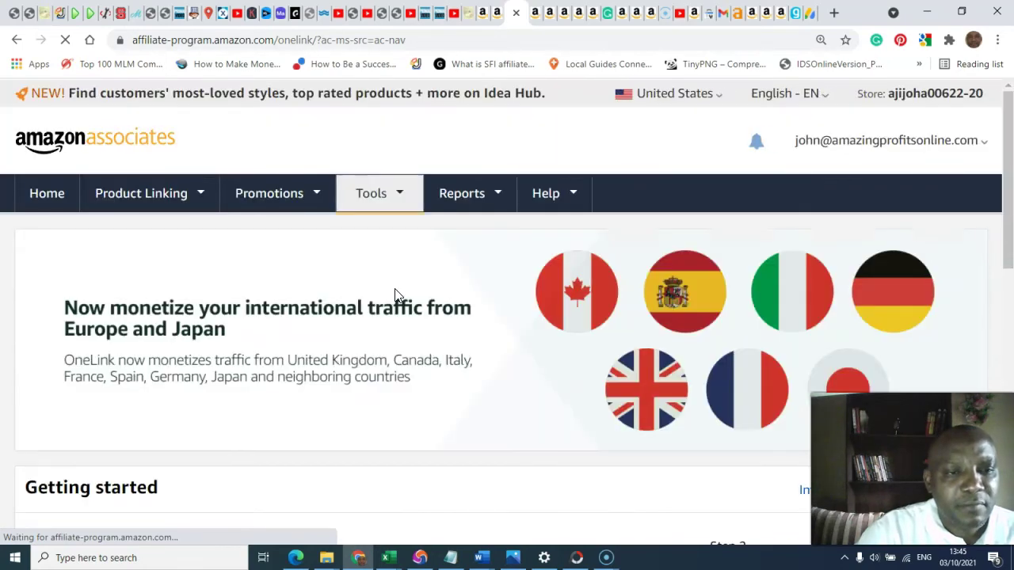
scroll(515, 222, down, 4)
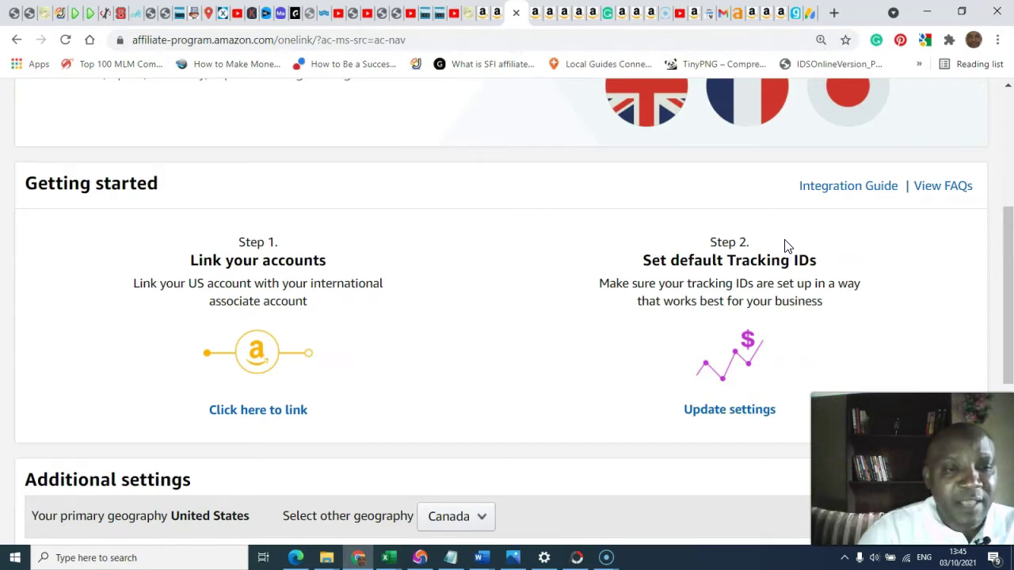
click(480, 557)
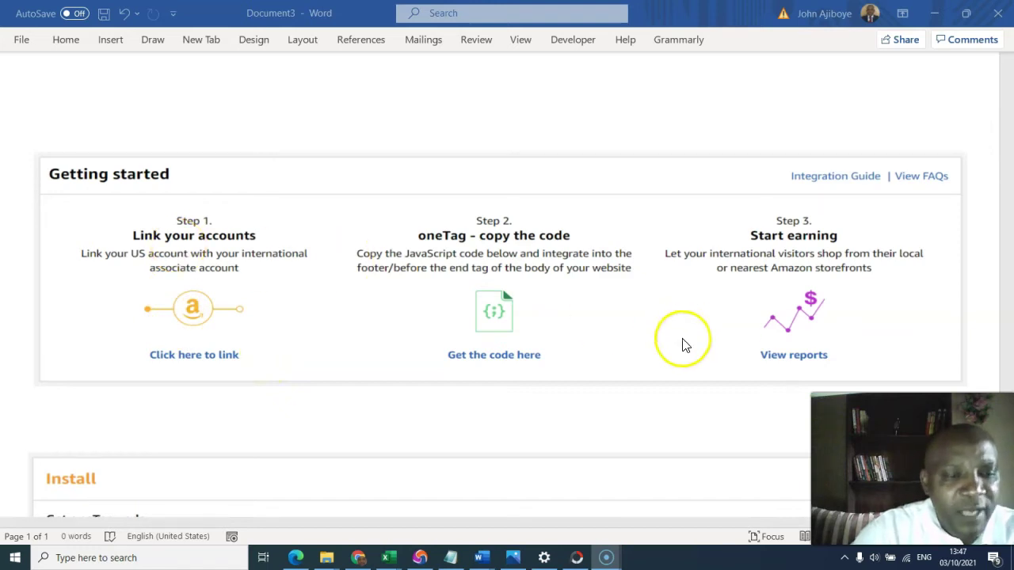
click(360, 557)
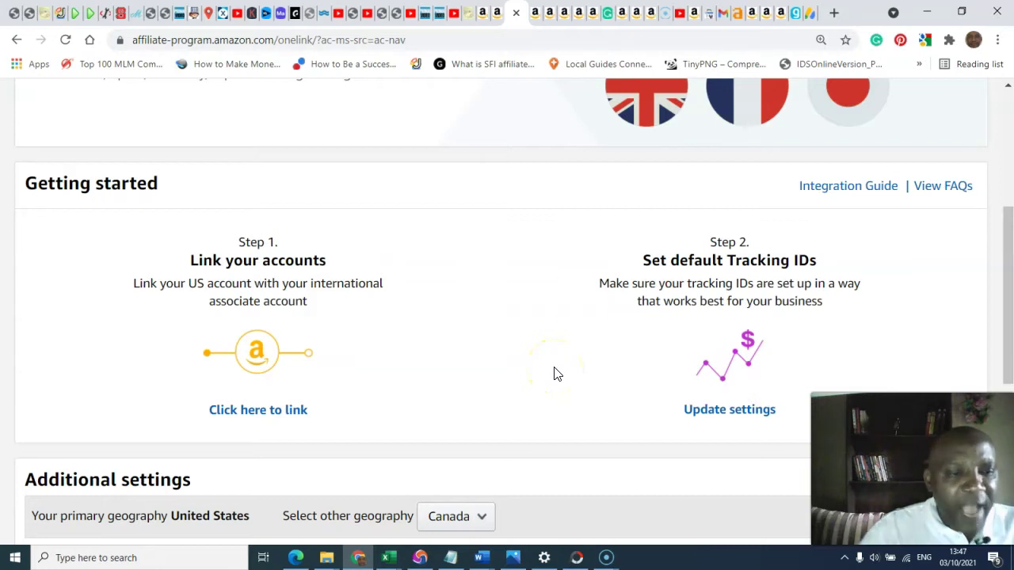
Step: Open the store-linking page and review each country's default tracking ID
click(267, 418)
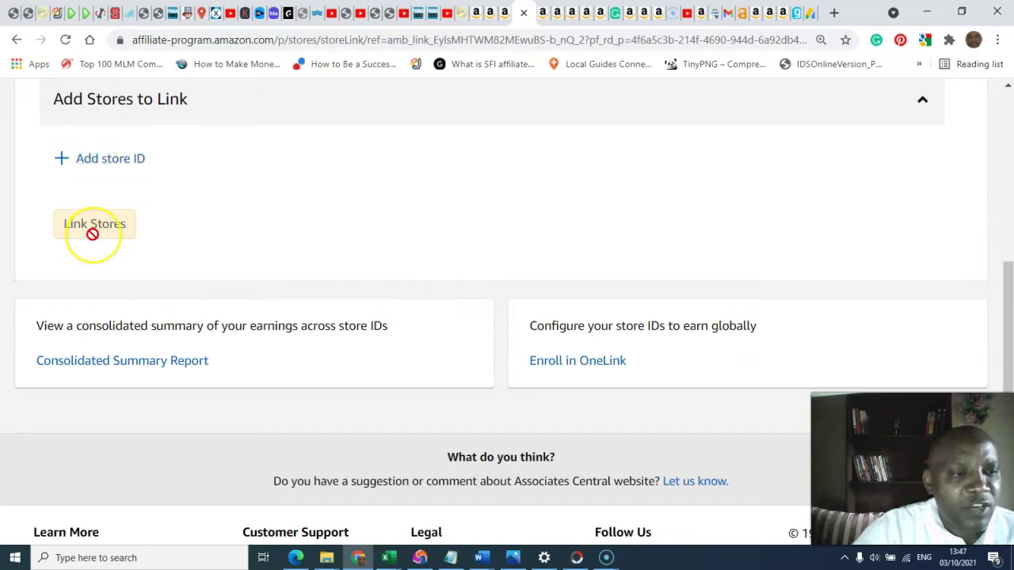
scroll(269, 256, up, 4)
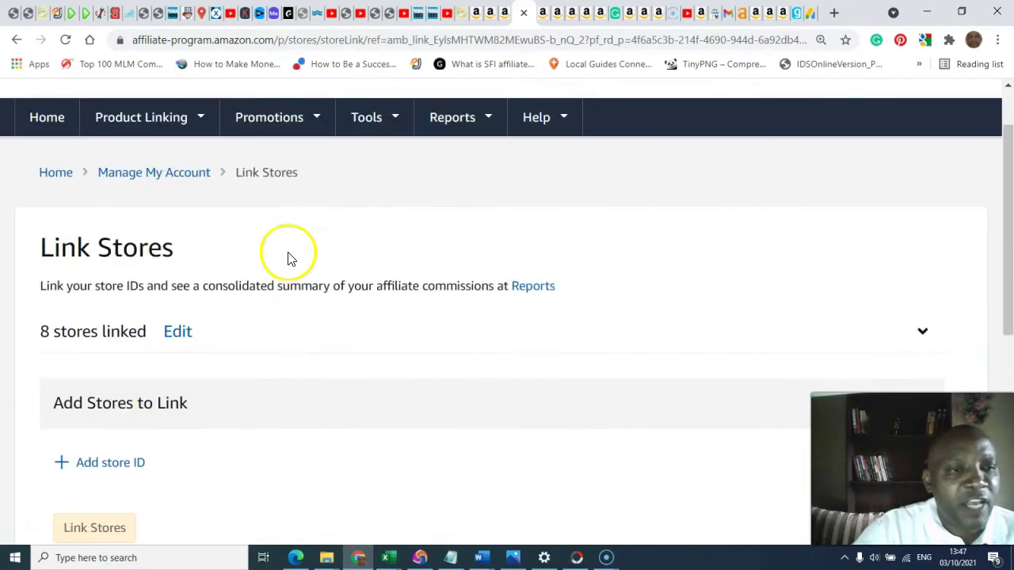
scroll(298, 256, up, 1)
Step: Return to OneLink and scroll its overview of UK, Canada, Italy, France, Spain, Germany, Japan traffic
mouse_move(394, 200)
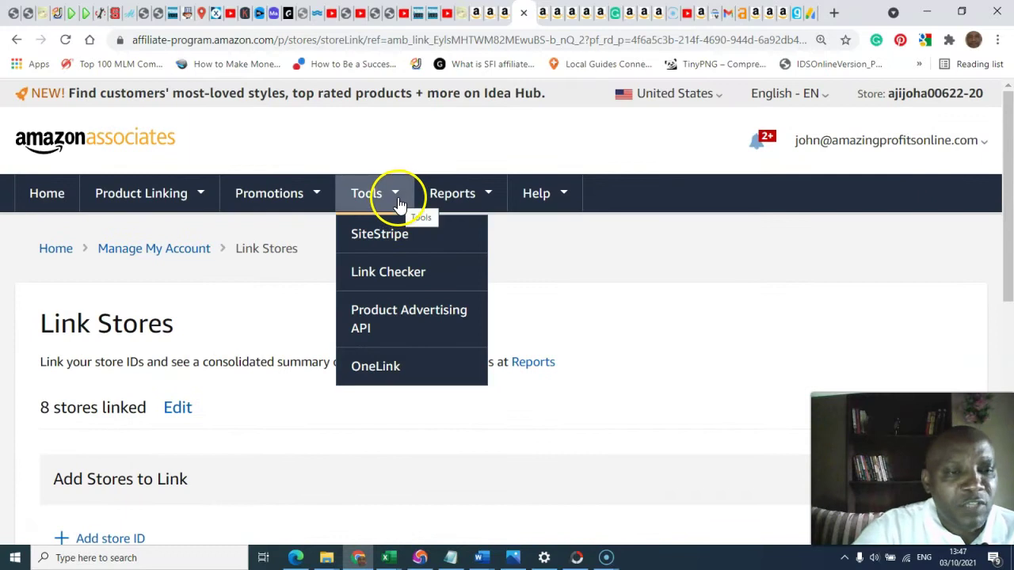
click(379, 367)
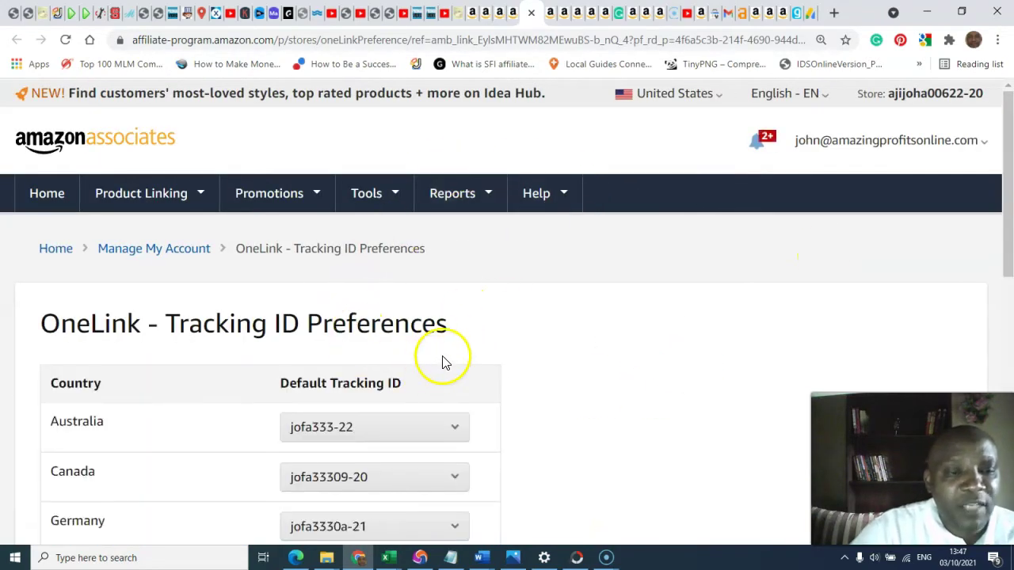
scroll(442, 360, down, 1)
scroll(442, 360, down, 4)
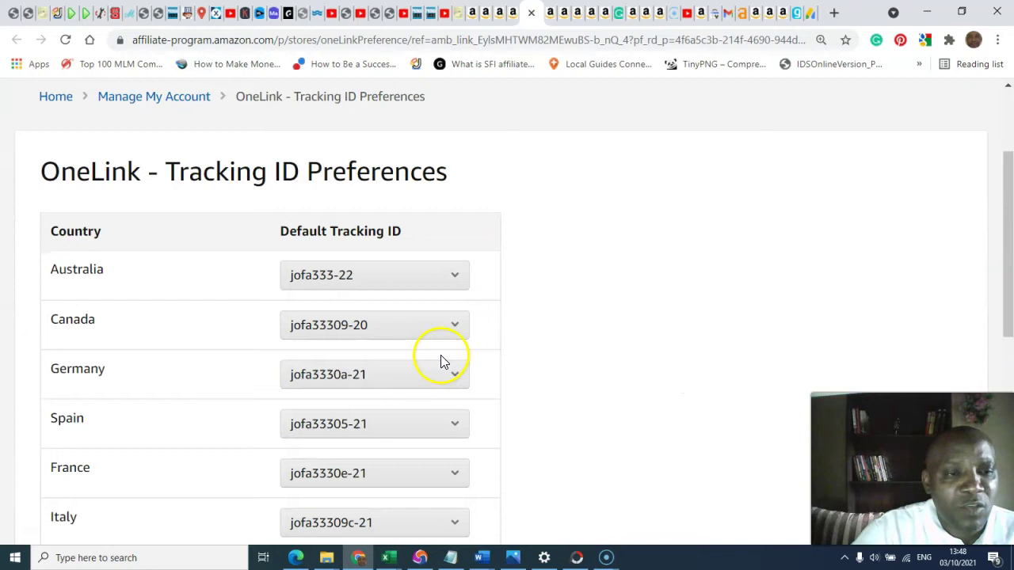
scroll(446, 362, up, 2)
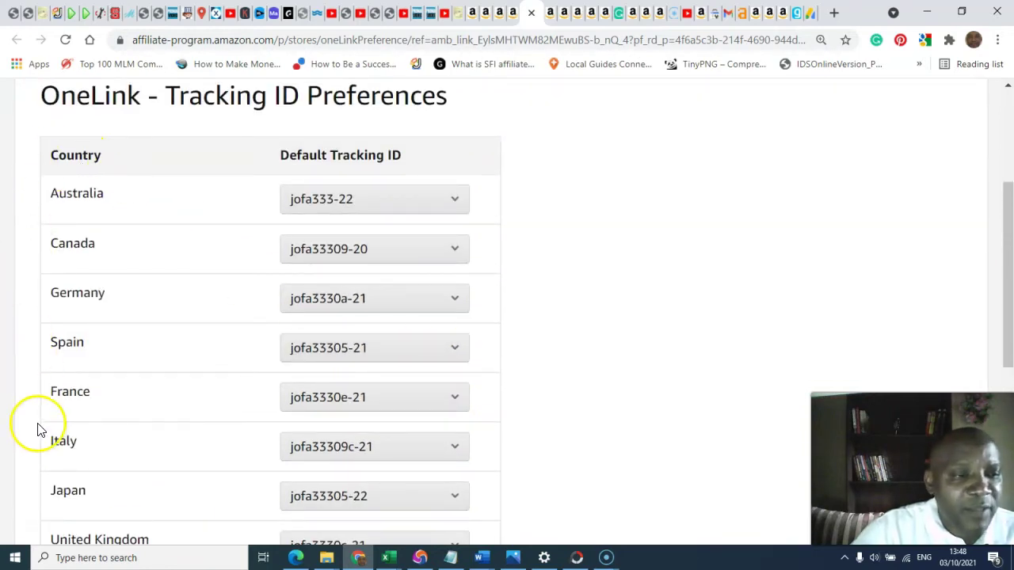
scroll(502, 414, down, 1)
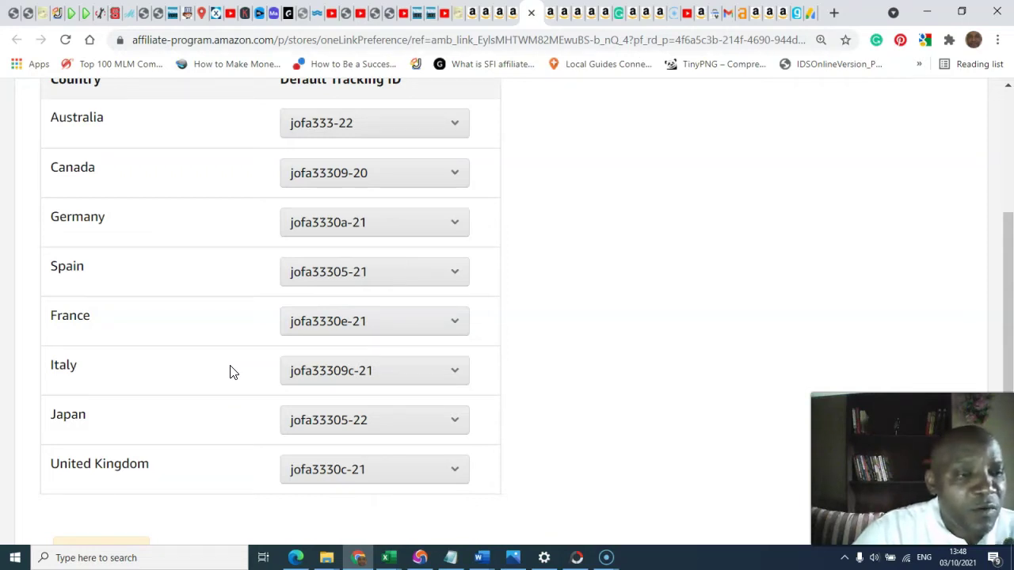
scroll(500, 430, down, 4)
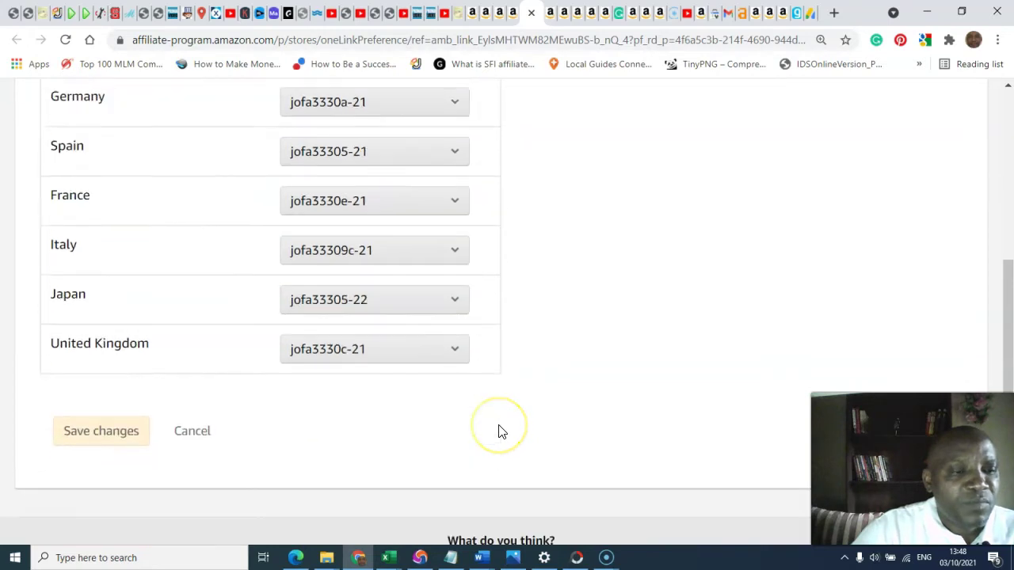
scroll(494, 423, up, 5)
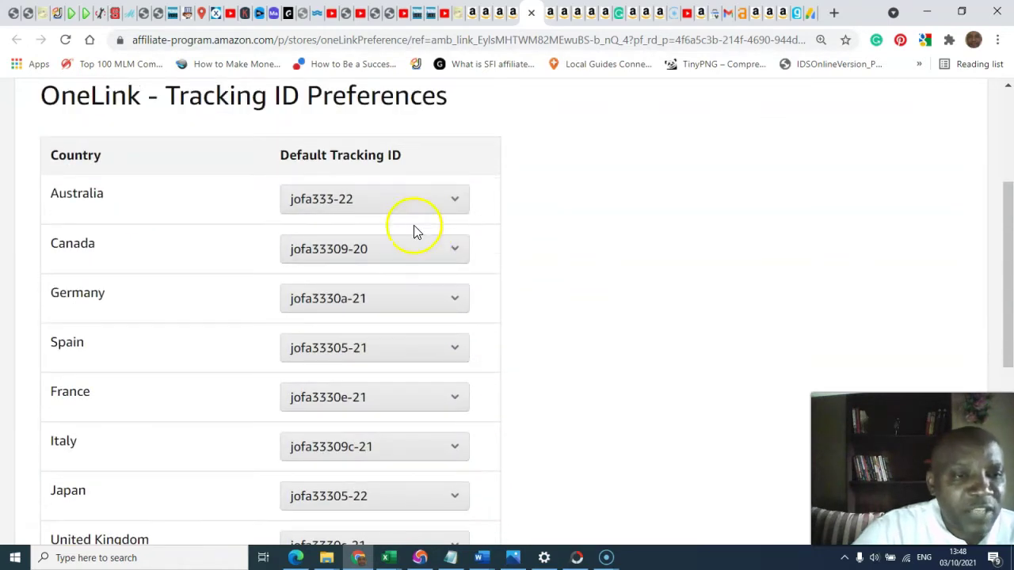
scroll(396, 341, down, 2)
scroll(379, 454, down, 2)
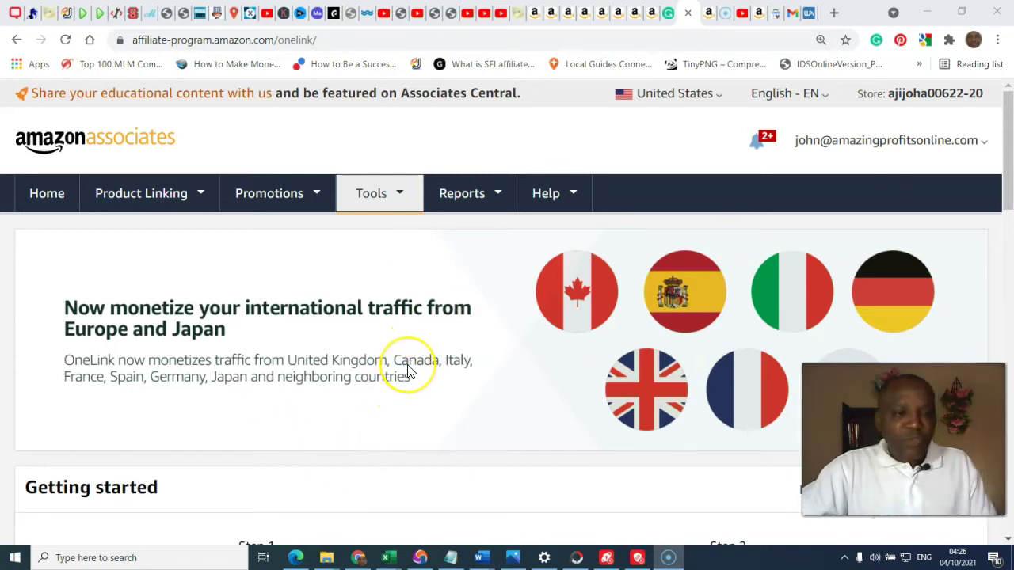
scroll(406, 369, down, 3)
scroll(408, 370, down, 3)
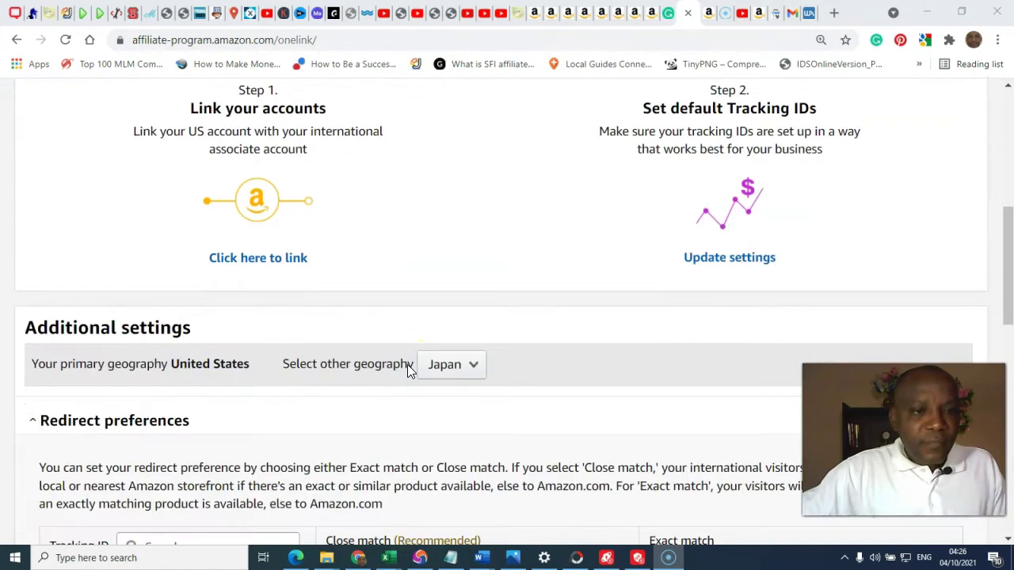
scroll(407, 370, down, 2)
scroll(409, 369, down, 1)
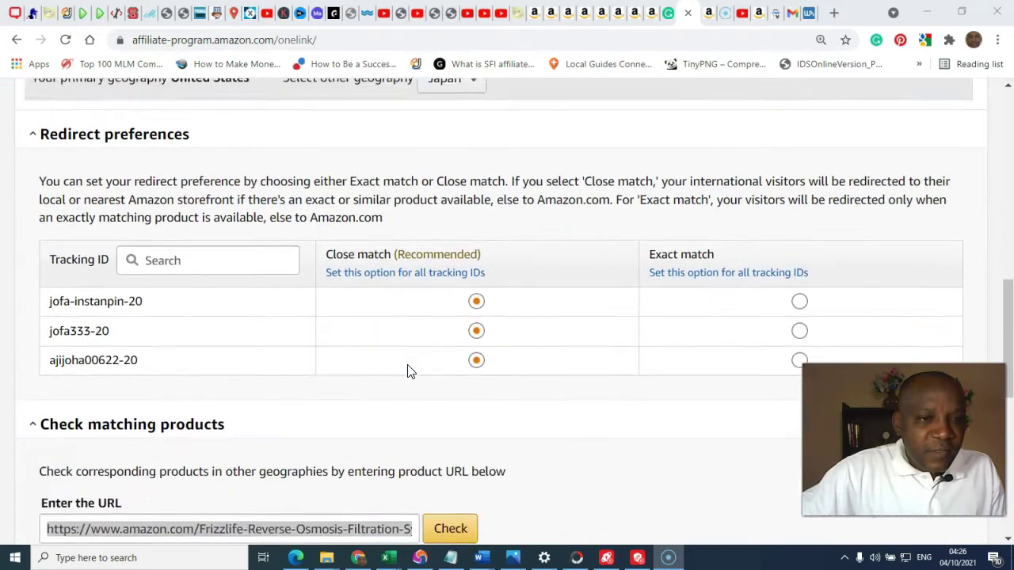
scroll(408, 370, up, 1)
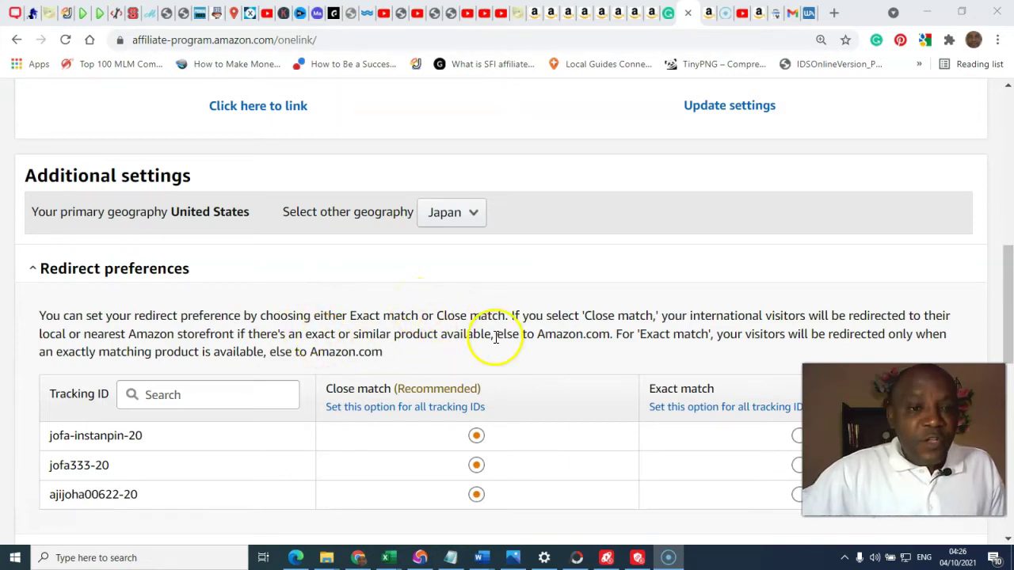
scroll(496, 337, down, 2)
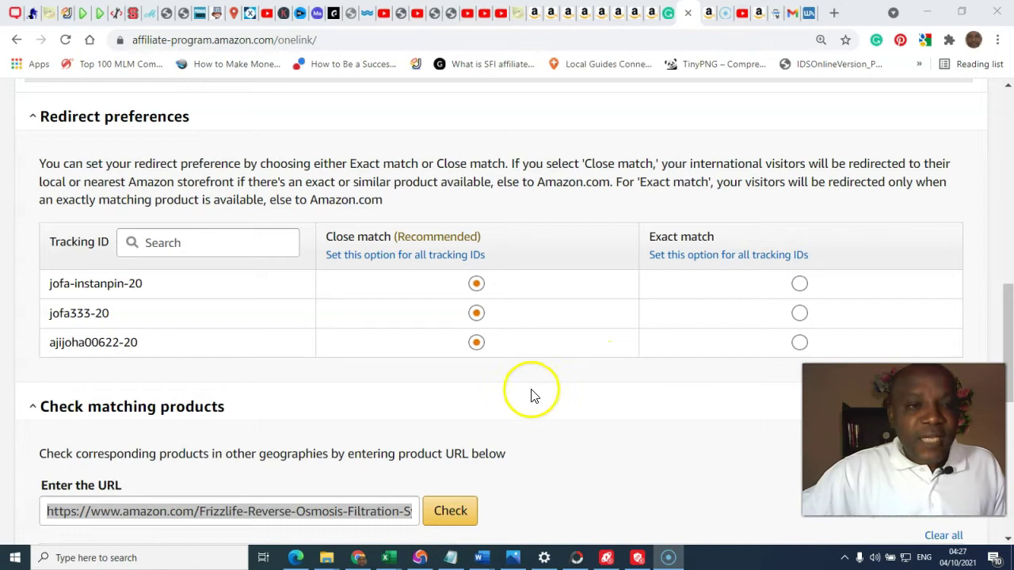
scroll(549, 372, up, 3)
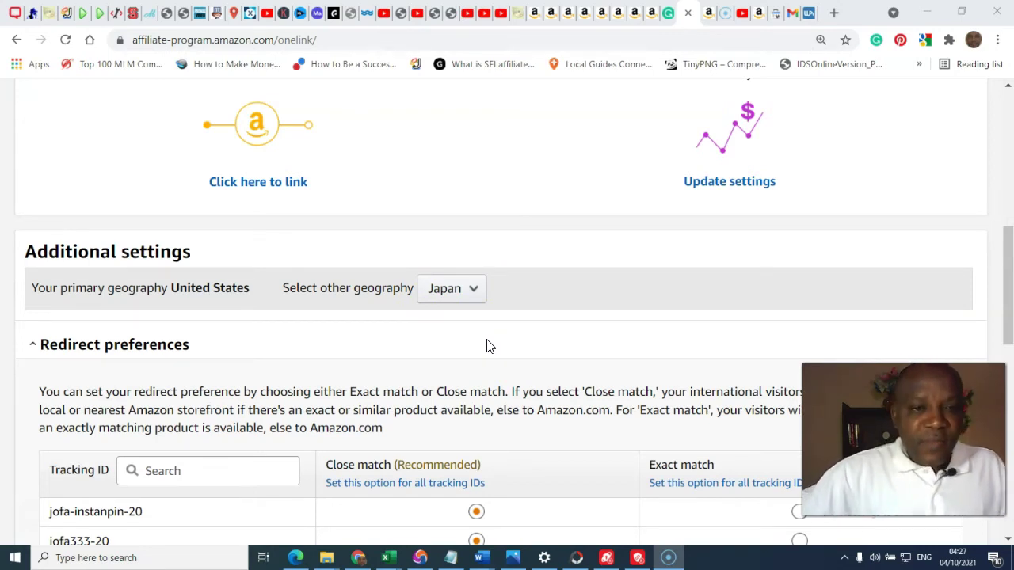
scroll(487, 346, down, 2)
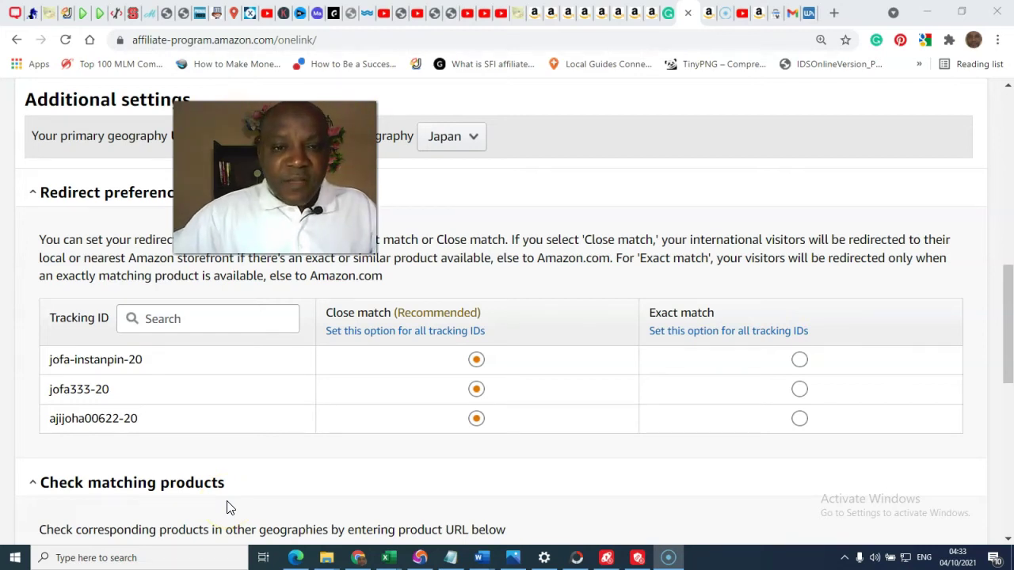
Step: Scroll the matching-products table to check the ENVENTOR drill and eyebrow tweezers entries
scroll(226, 507, down, 4)
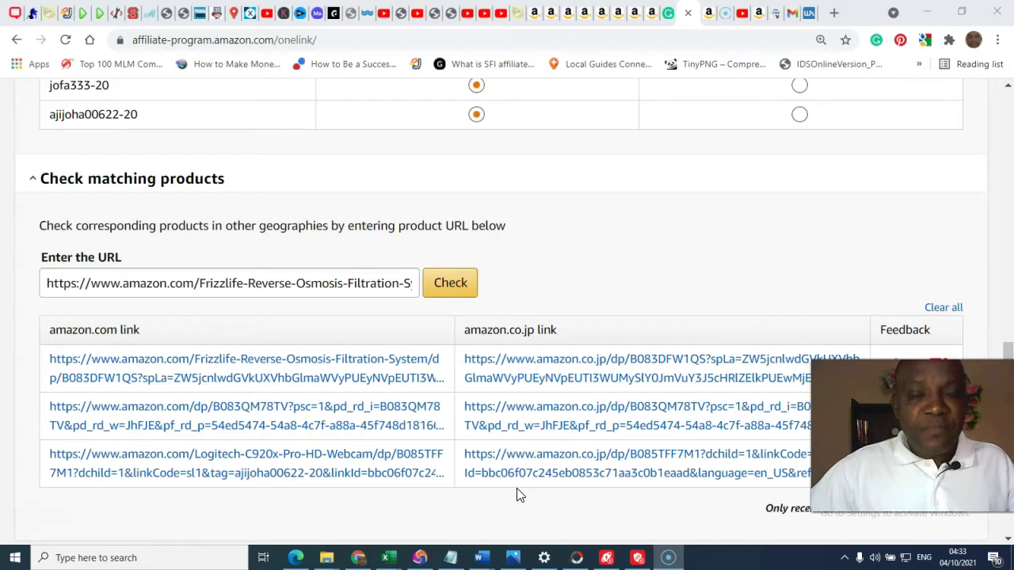
scroll(475, 412, up, 7)
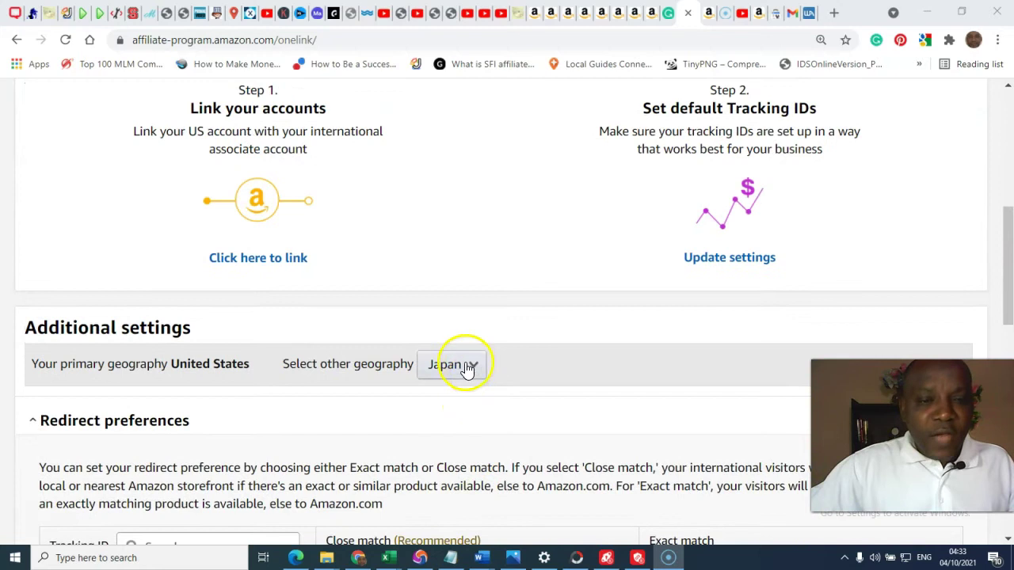
scroll(452, 328, down, 6)
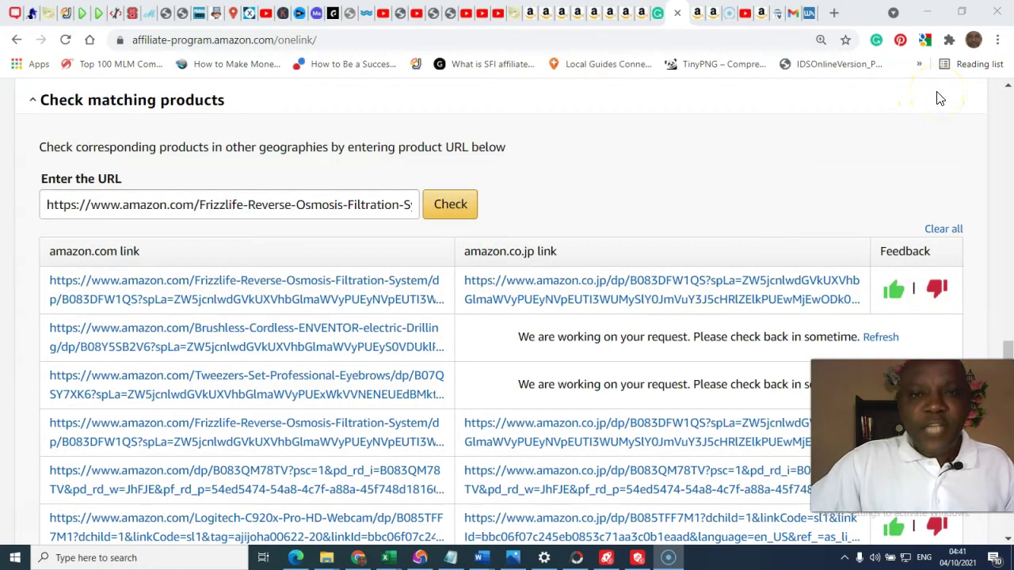
Step: Generate a SiteStripe text short link for the Frizzlife filter and select it
click(702, 22)
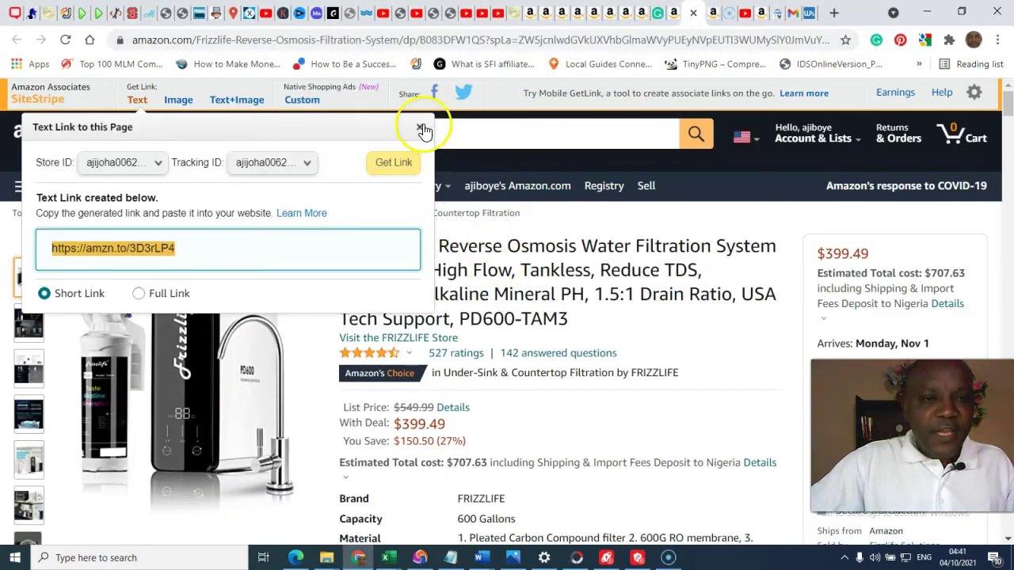
click(249, 253)
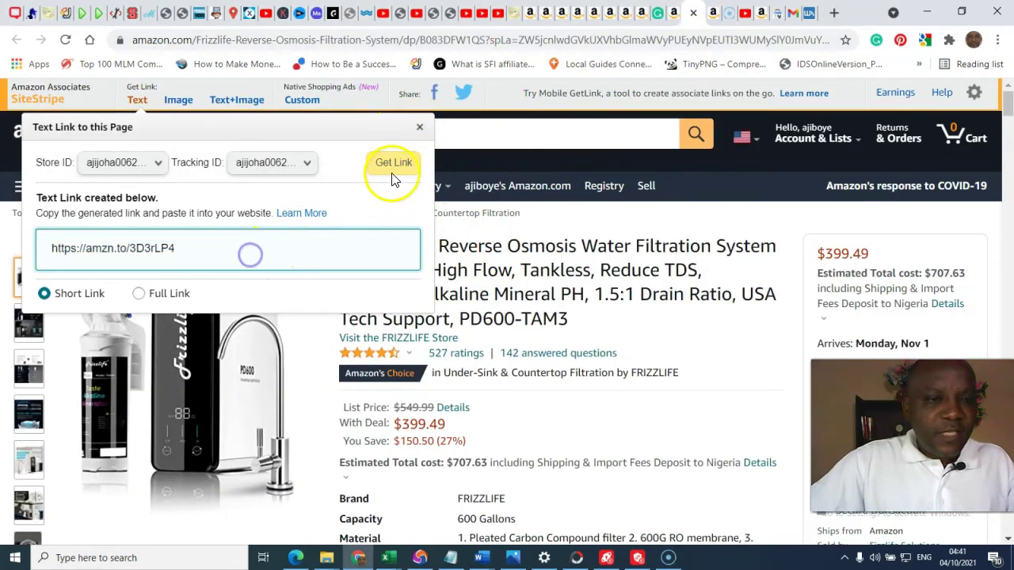
click(417, 131)
click(139, 101)
key(ctrl+c)
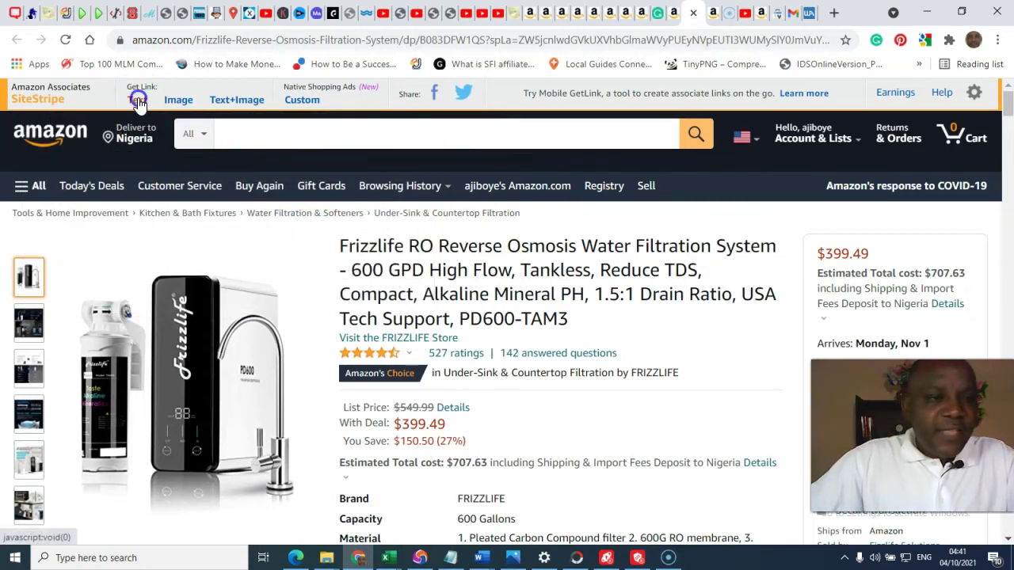
click(189, 233)
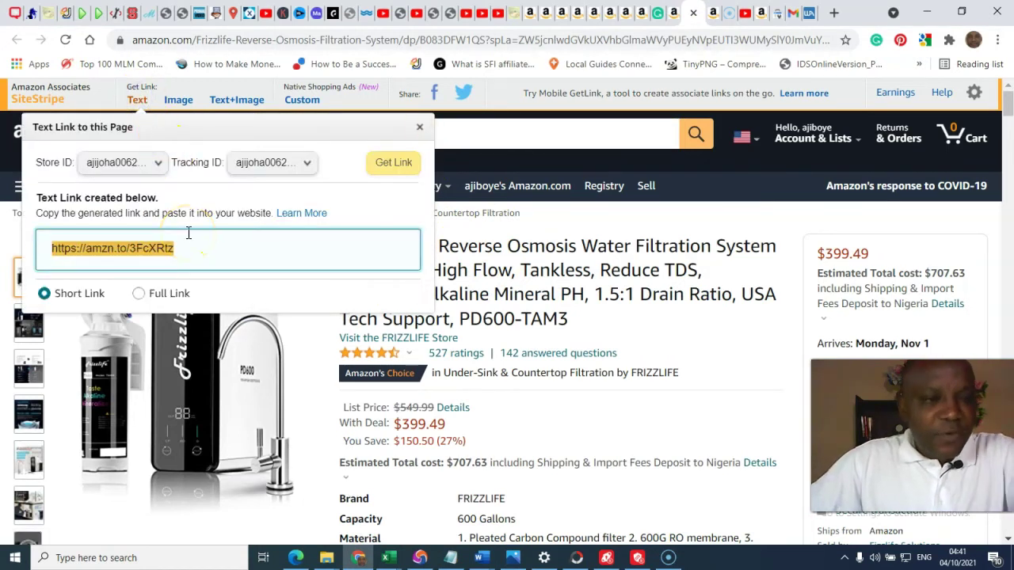
Step: Load the short link in the address bar and select the resulting full product URL
click(314, 40)
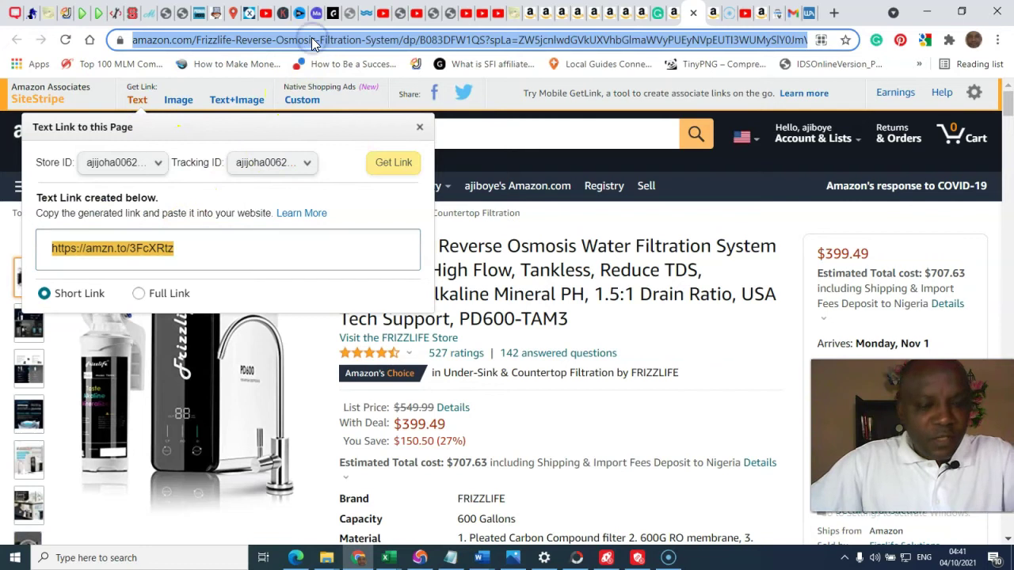
key(ctrl+v)
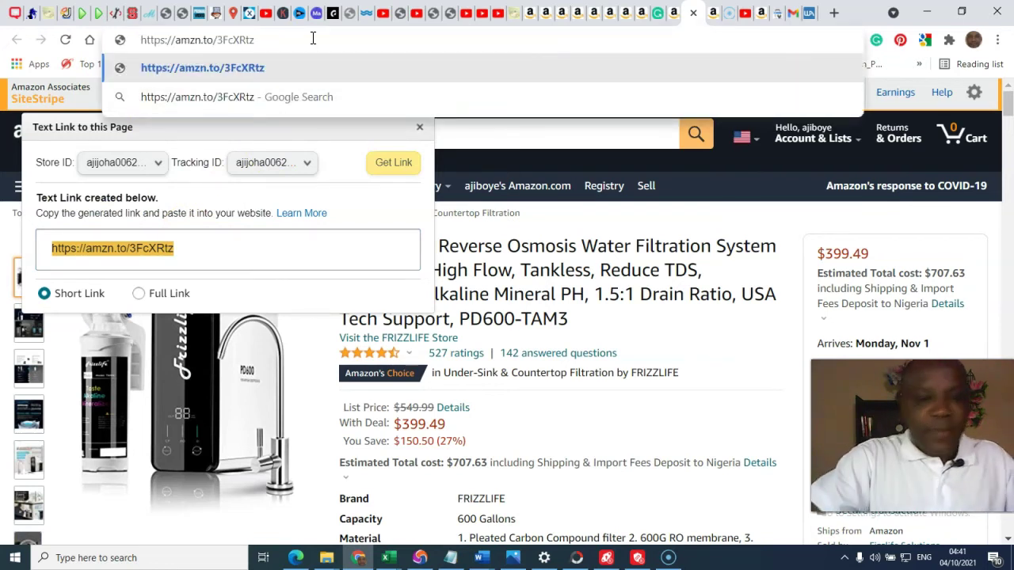
key(Return)
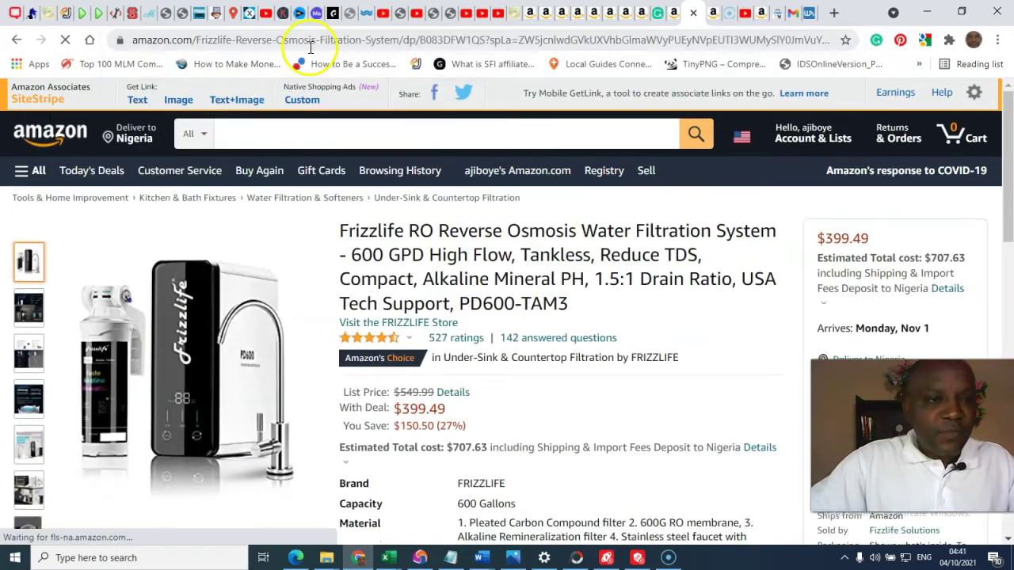
click(372, 39)
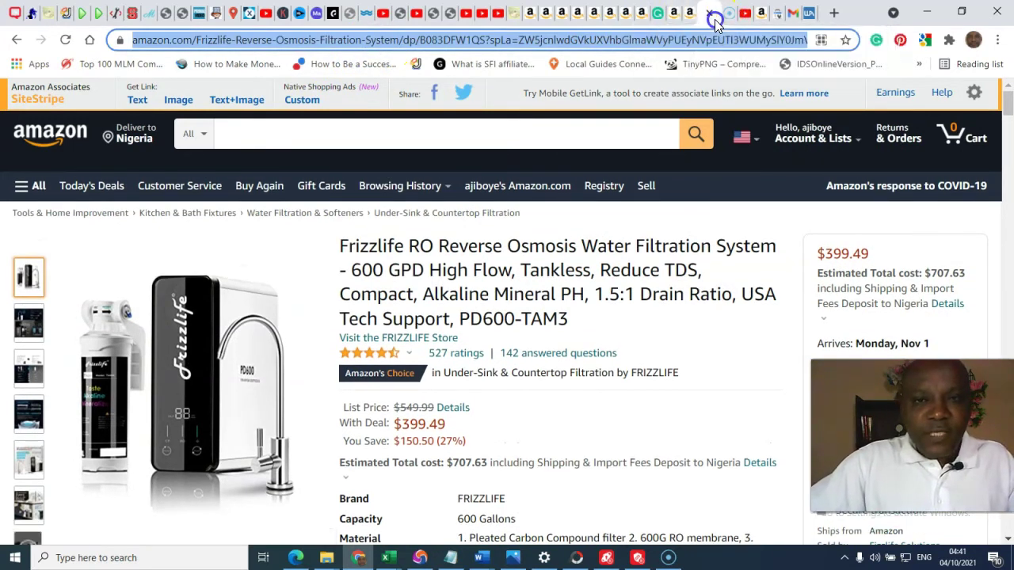
click(765, 18)
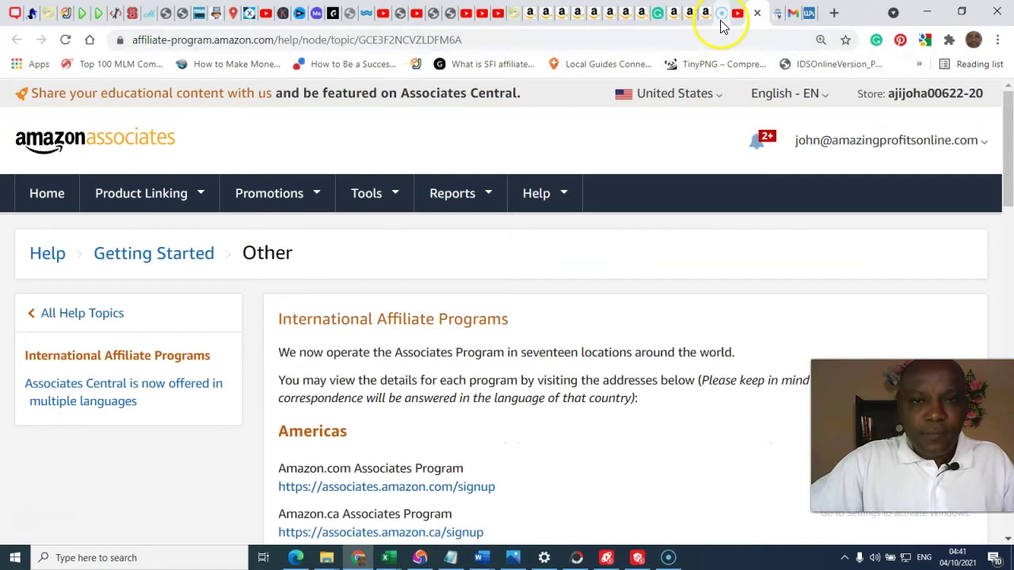
Step: Replace the product URL with the Frizzlife address and check it for a Japanese match
click(692, 17)
click(675, 16)
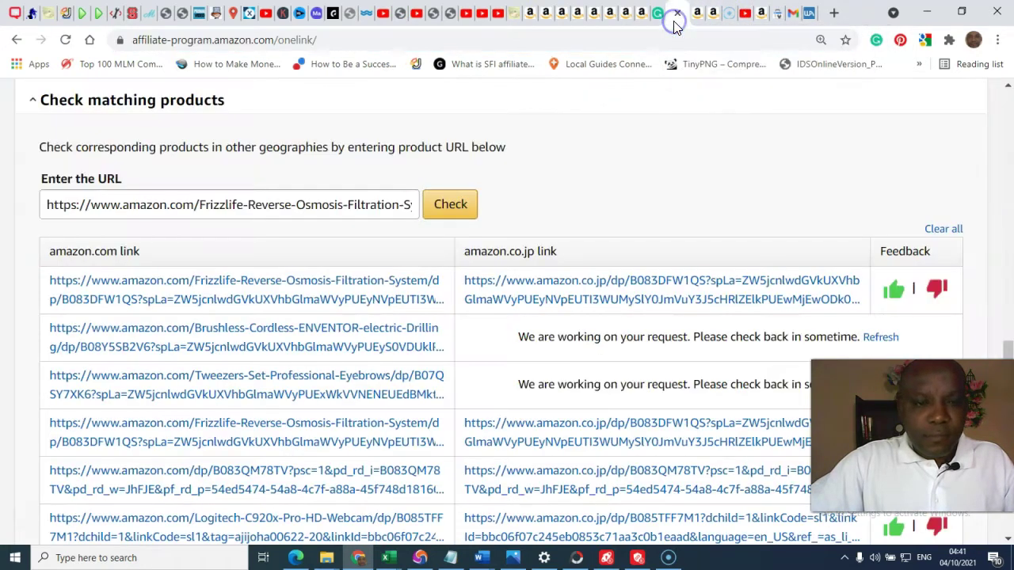
click(380, 199)
triple_click(381, 199)
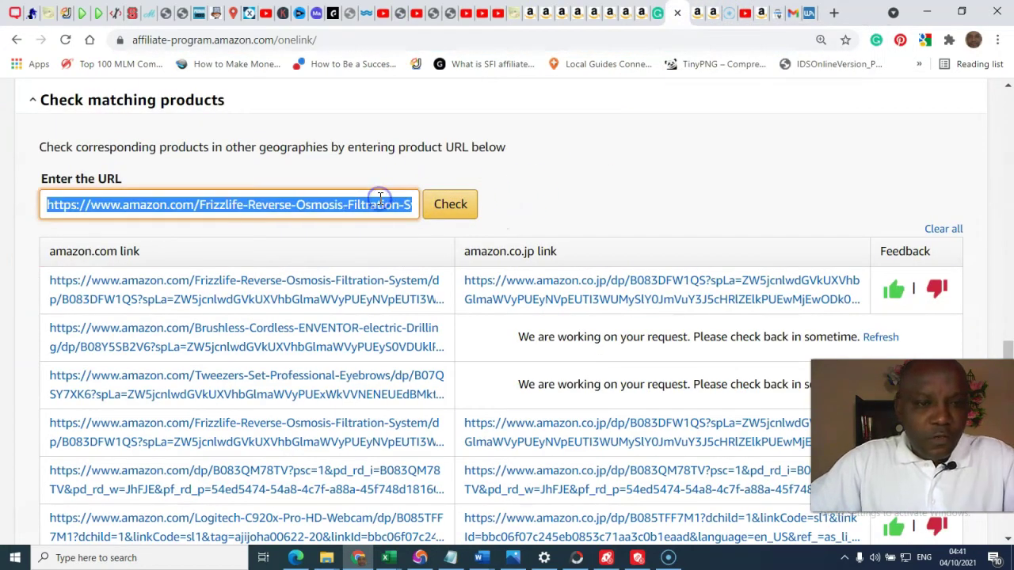
key(ctrl+v)
click(450, 206)
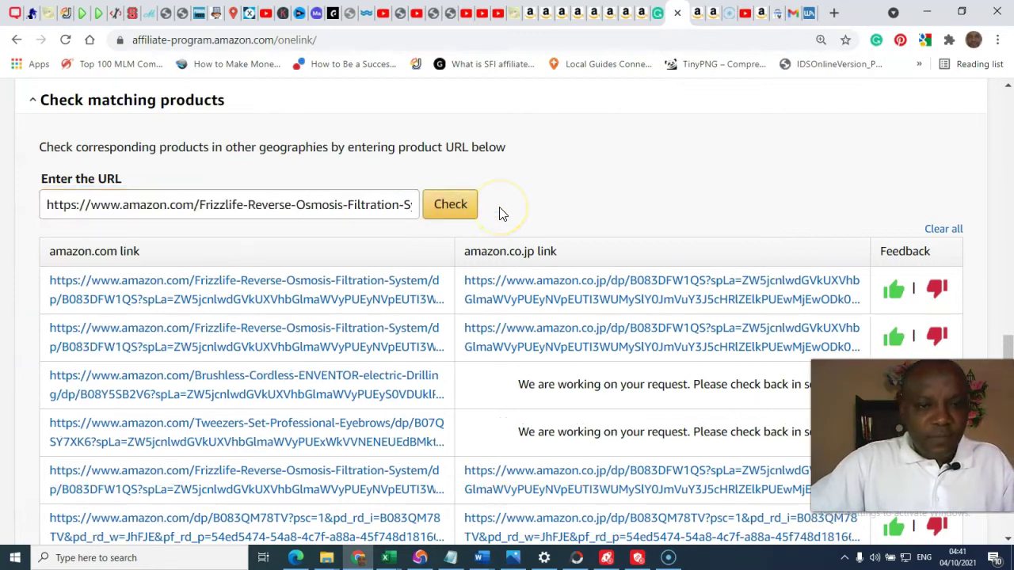
Step: Open the amazon.co.jp PD600 match in a new tab, view it, then close it
click(596, 299)
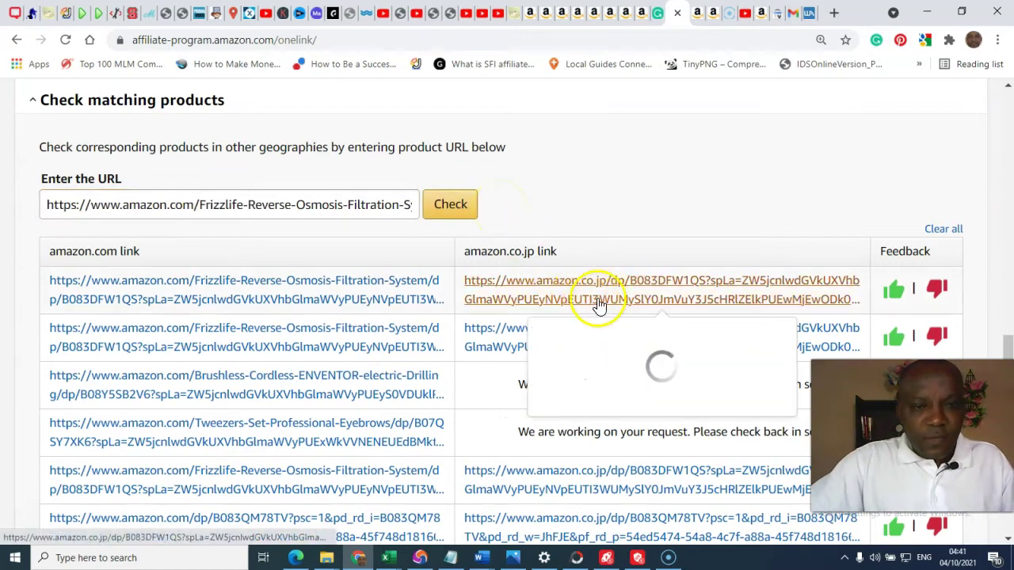
right_click(640, 287)
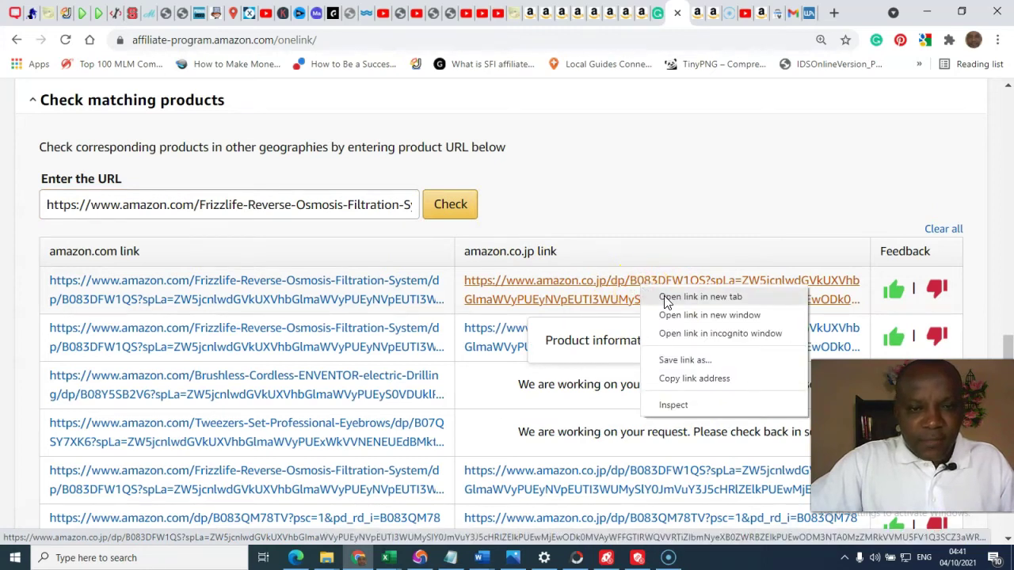
click(670, 299)
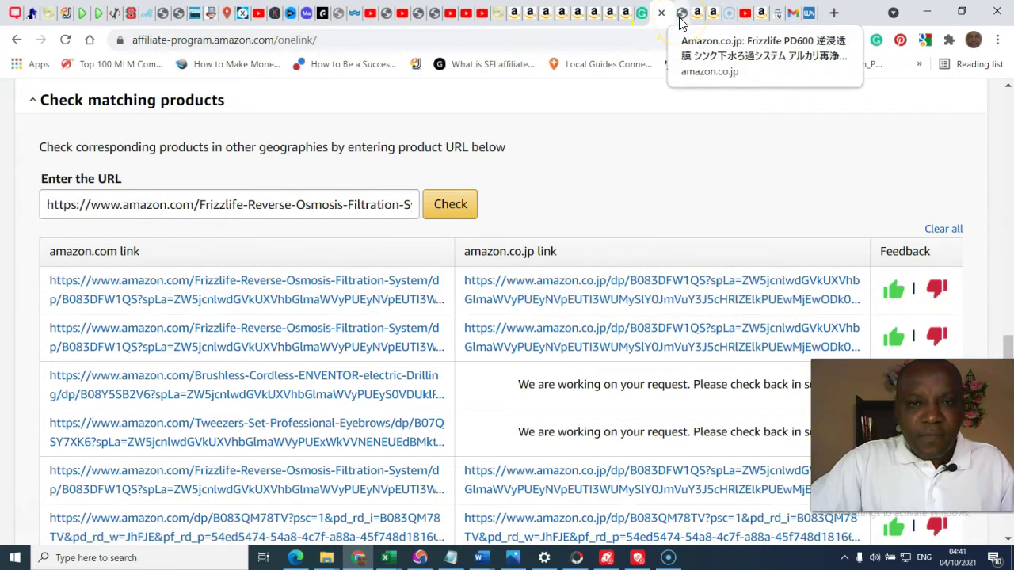
click(680, 17)
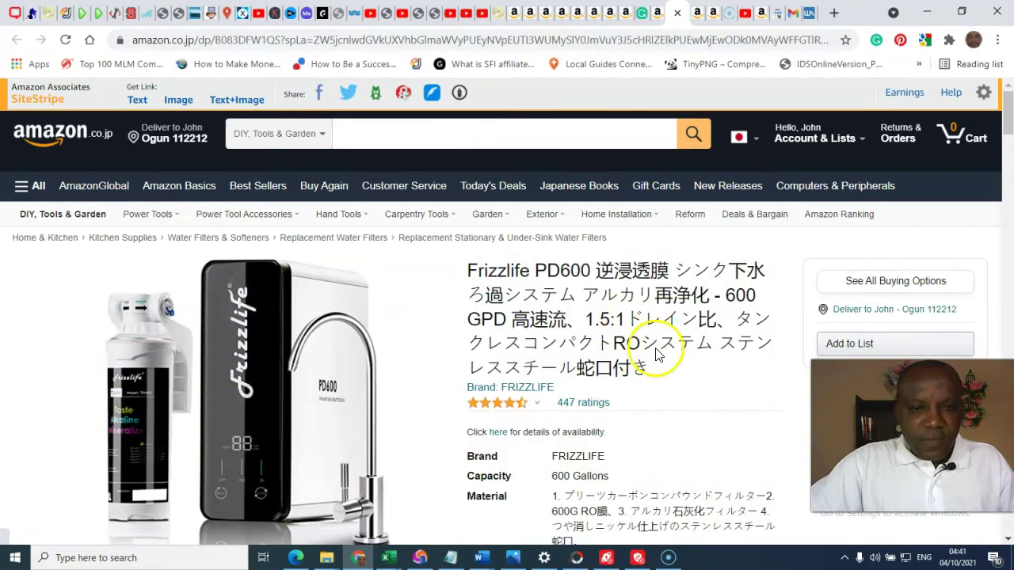
key(ctrl+w)
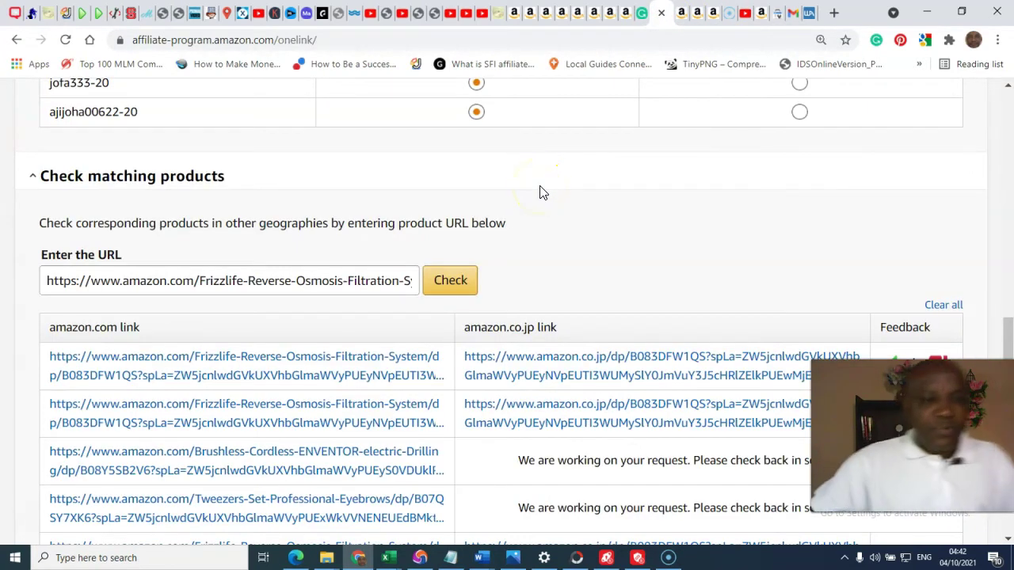